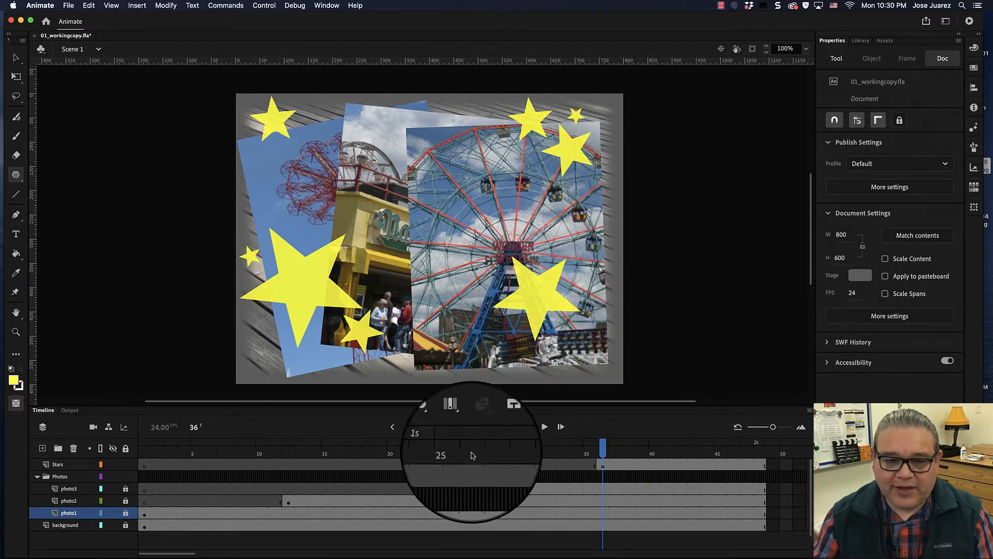
- Look through the color effects offered for the frames of the Stars layer
click(68, 464)
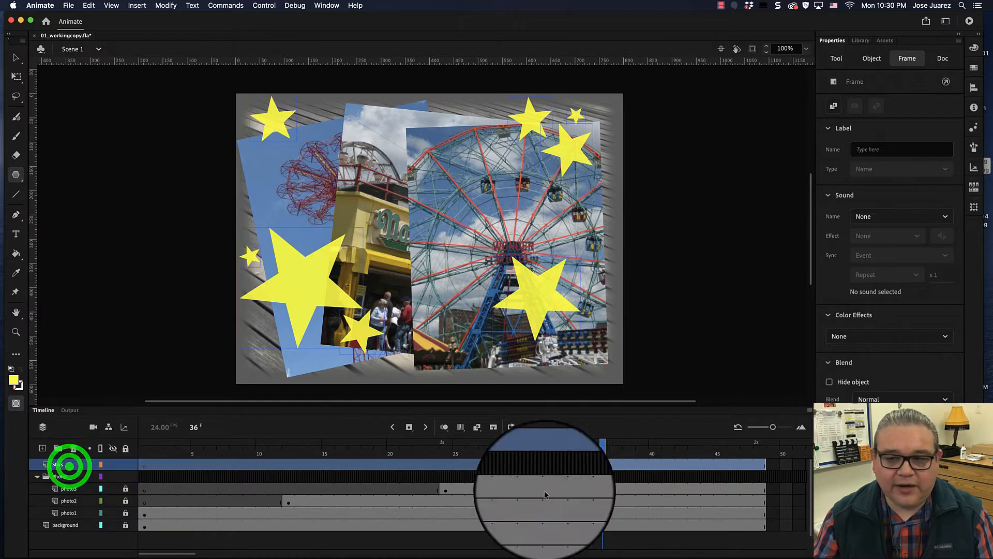
click(881, 338)
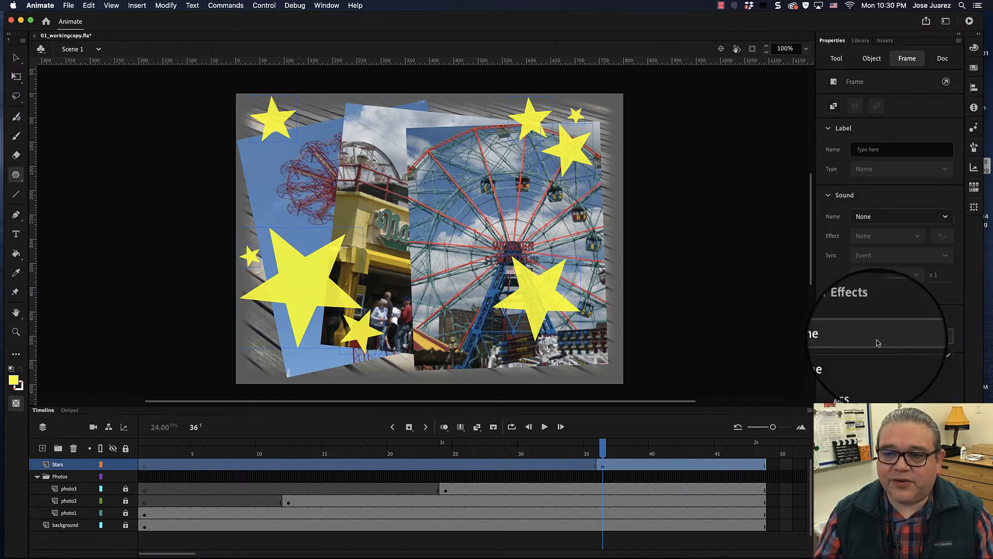
click(896, 324)
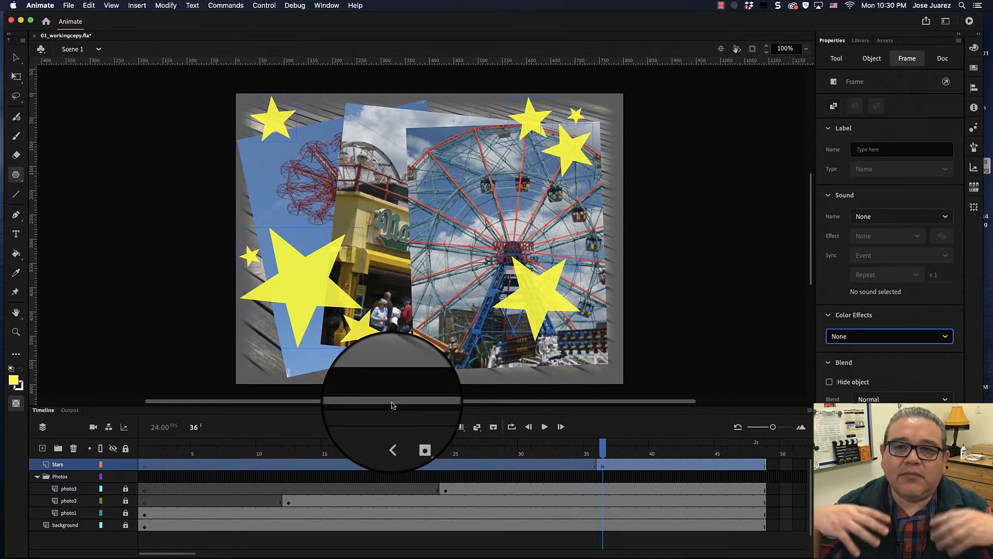
click(288, 513)
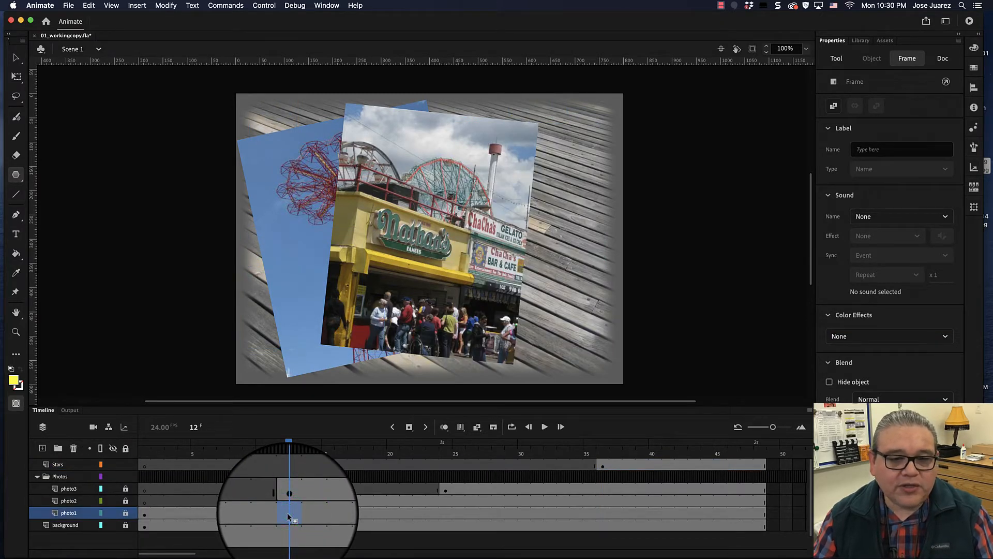
click(288, 513)
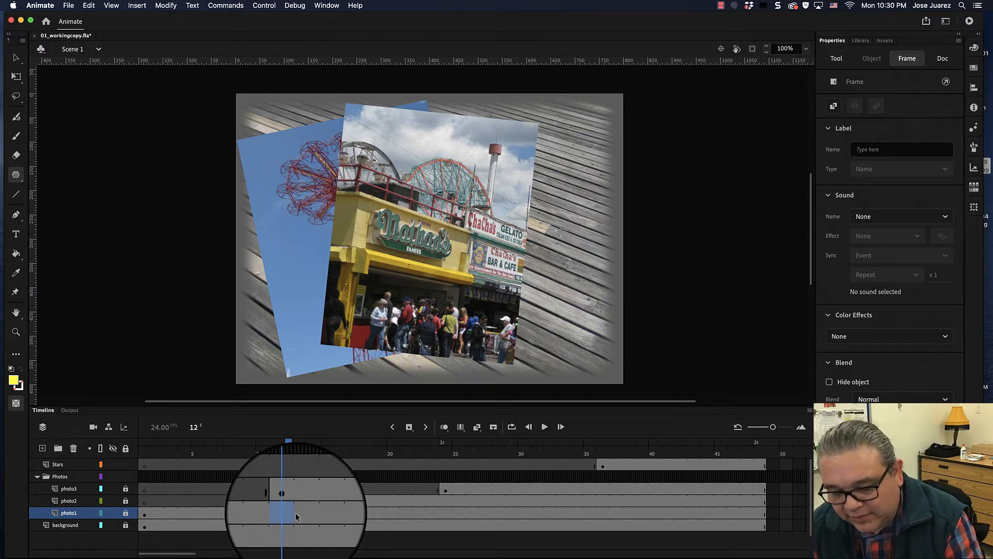
key(F5)
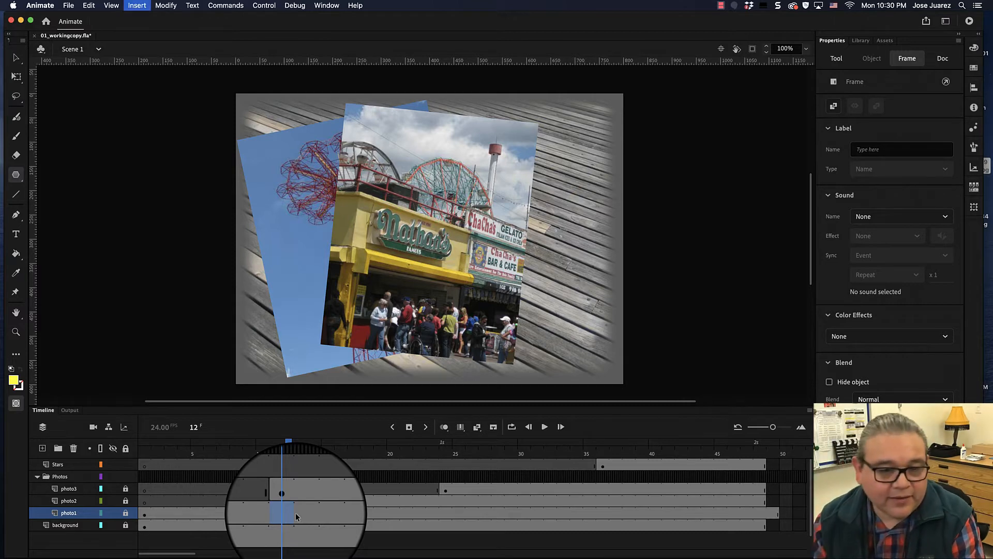
right_click(291, 514)
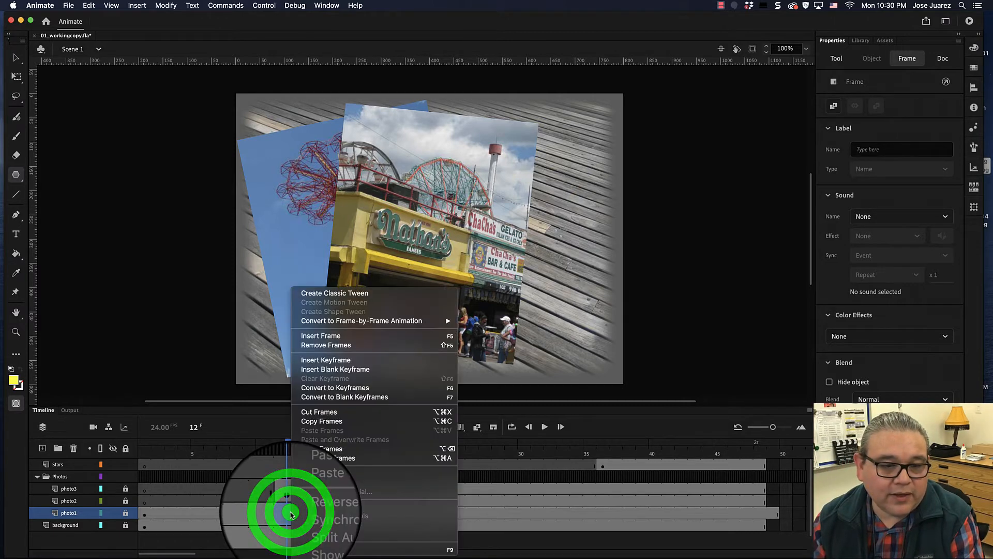
click(286, 515)
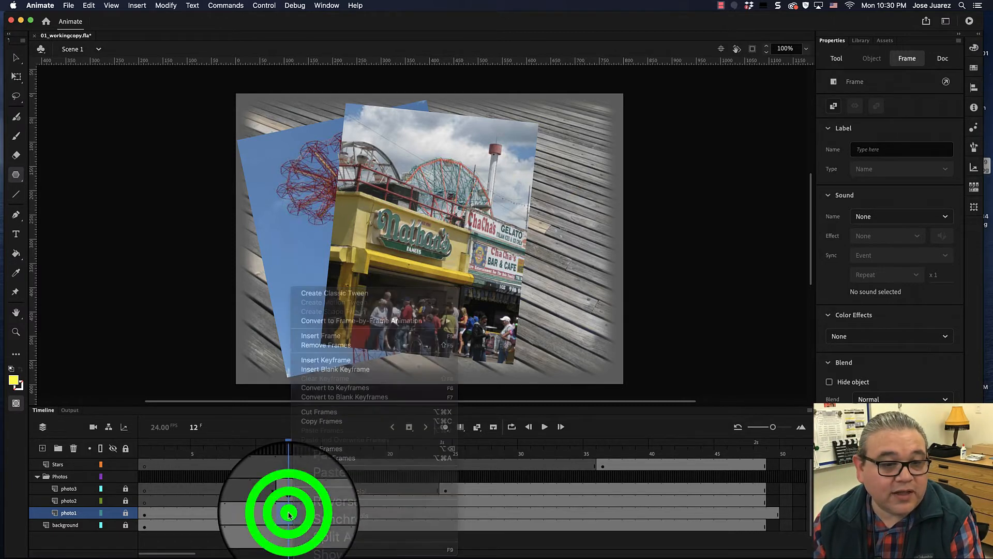
click(127, 514)
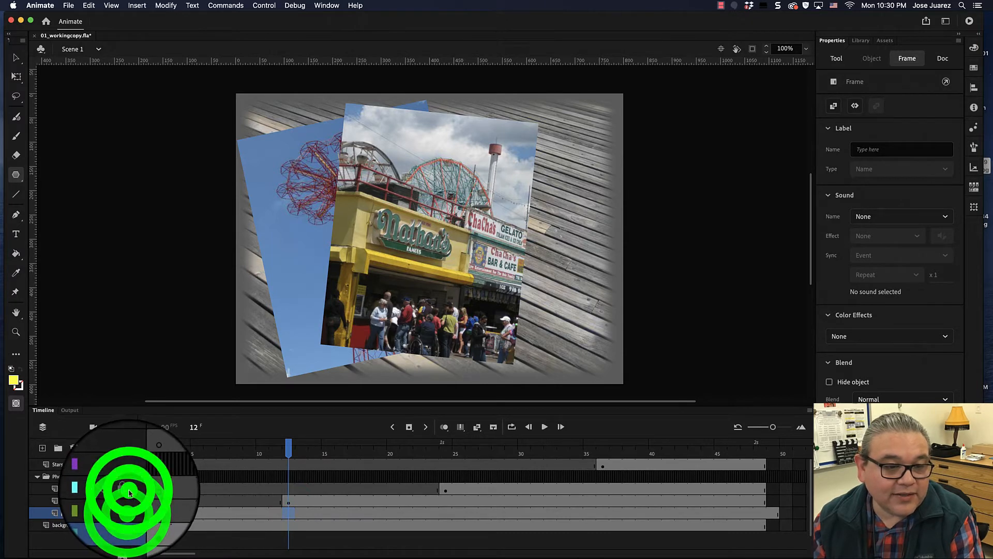
click(127, 523)
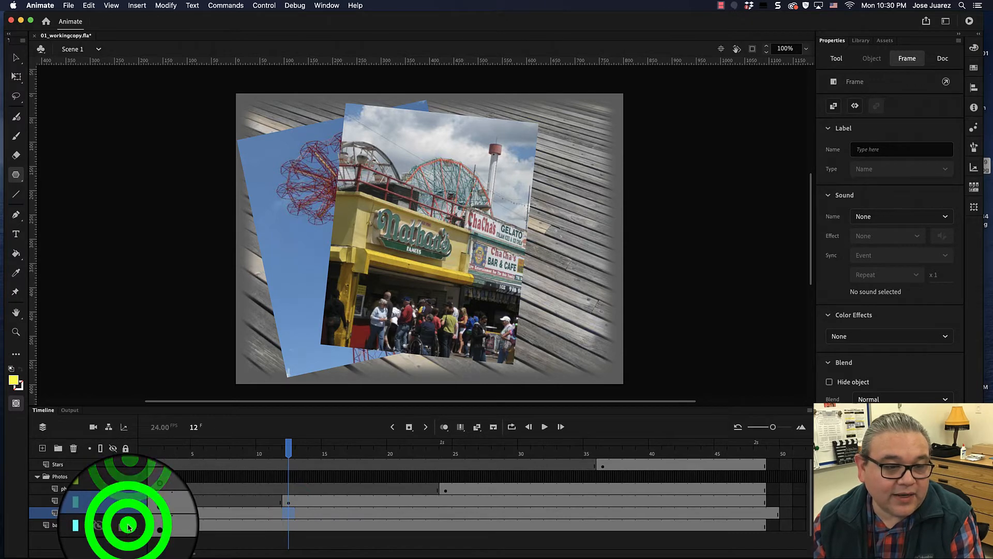
click(286, 512)
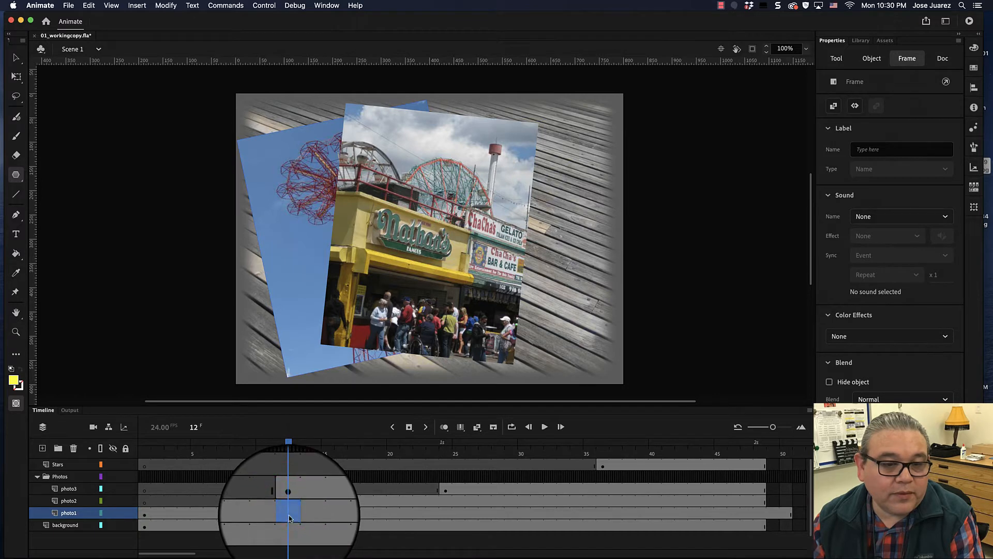
right_click(288, 516)
click(336, 336)
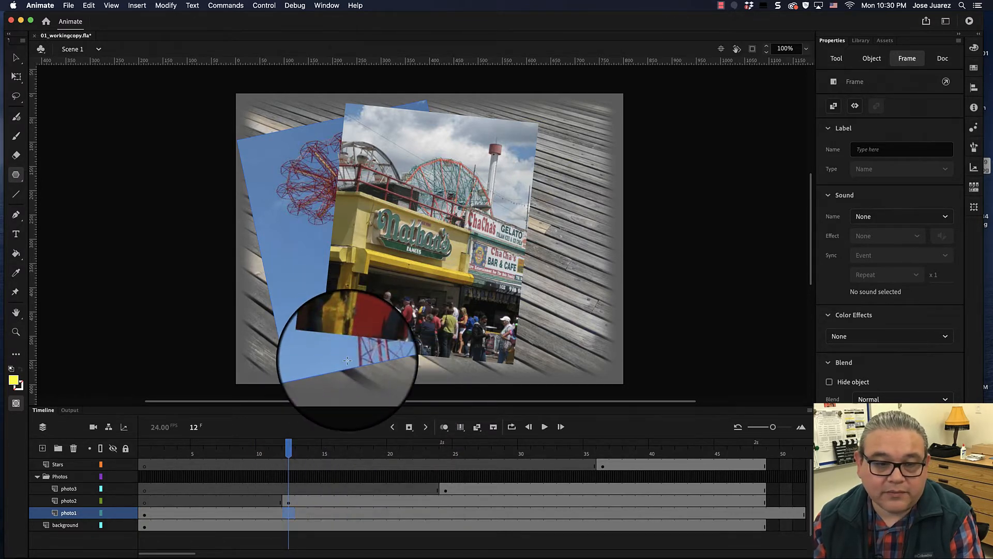
key(super+z)
key(super+z)
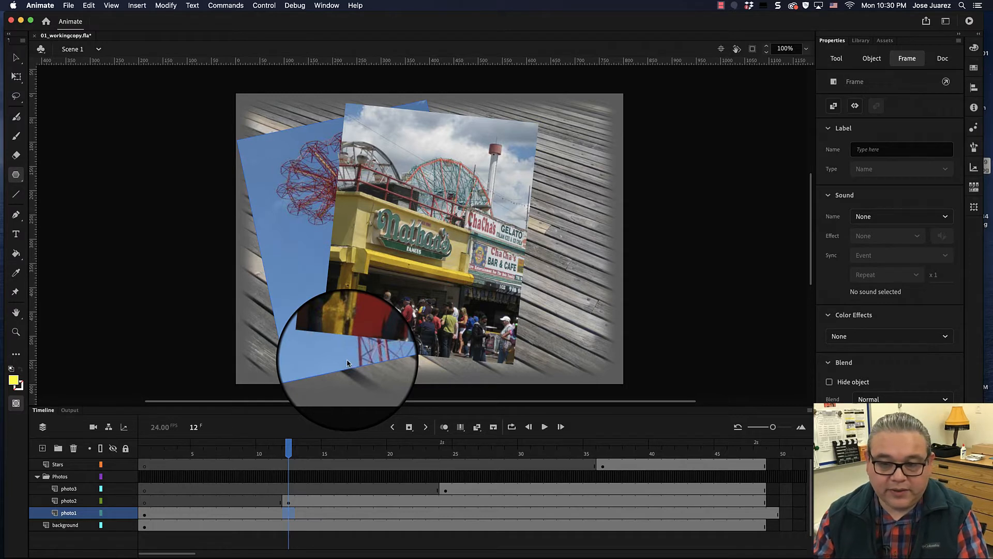
key(super+z)
key(super+z)
key(super+z)
key(super+z)
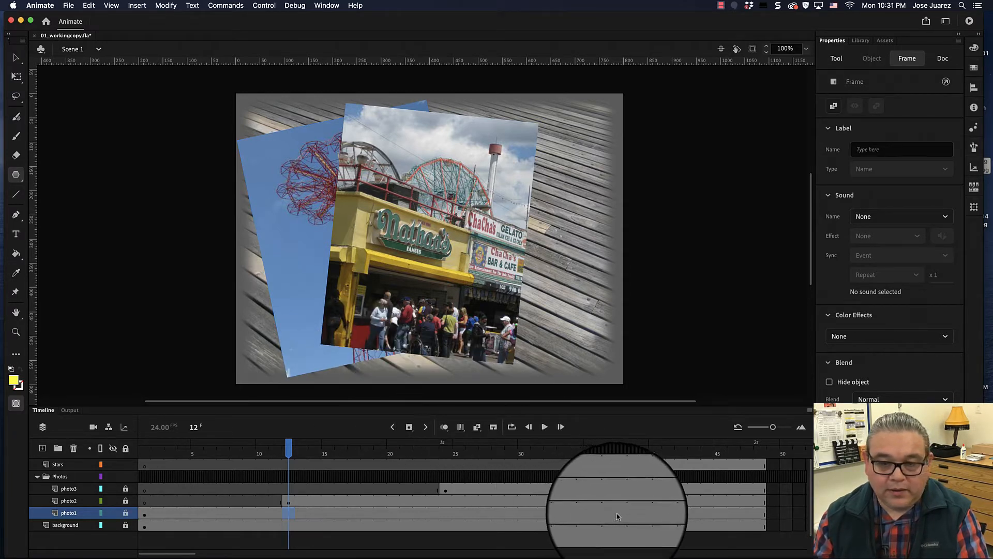
- Unlock the photo1, photo2, photo3 and background layers
click(125, 513)
click(126, 502)
click(126, 487)
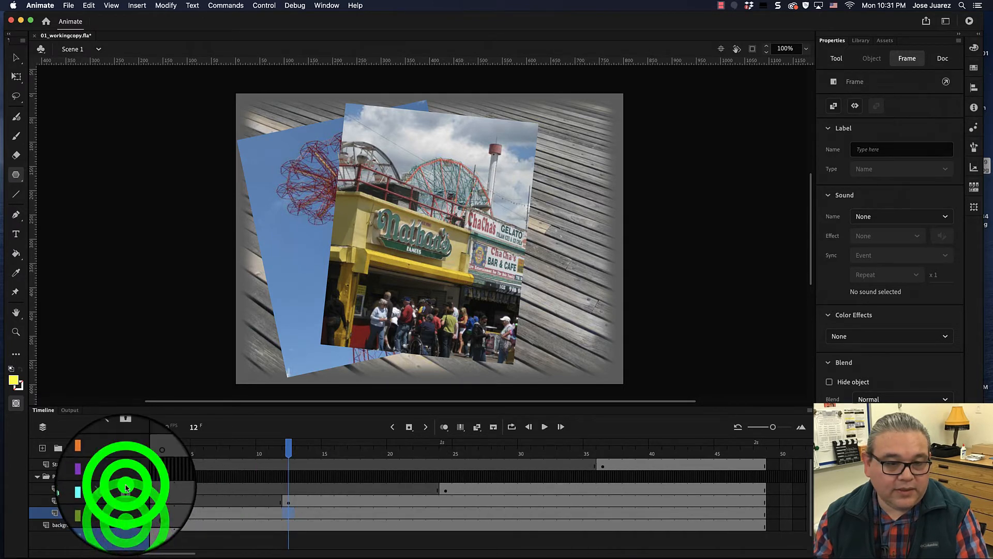
click(126, 524)
- Insert a keyframe at frame 12 on both the photo1 and background layers
click(290, 514)
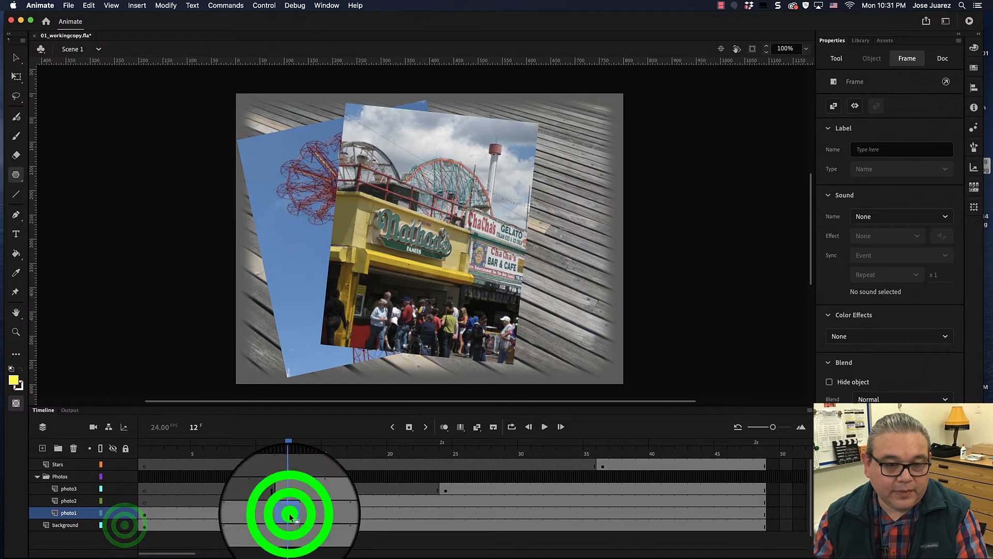
click(291, 515)
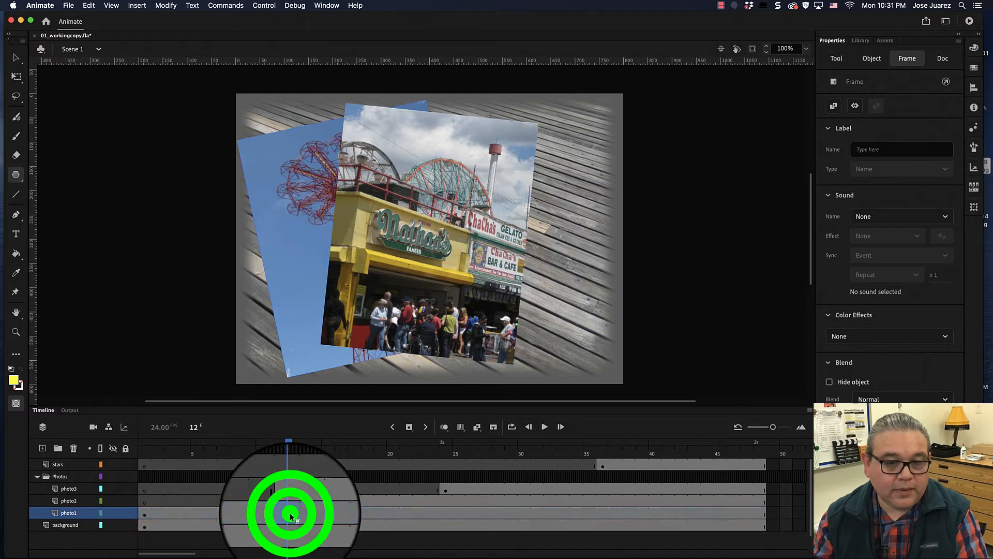
right_click(290, 514)
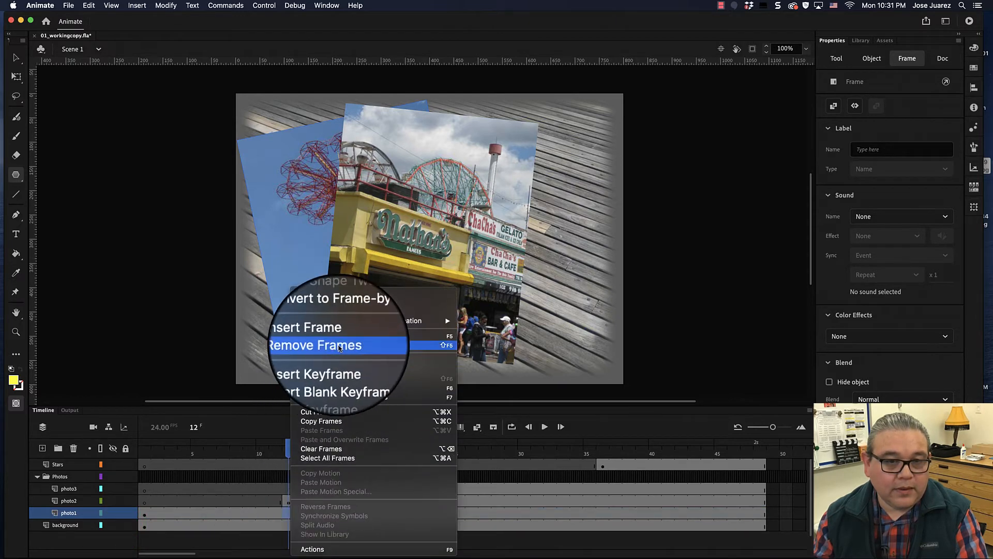
click(336, 363)
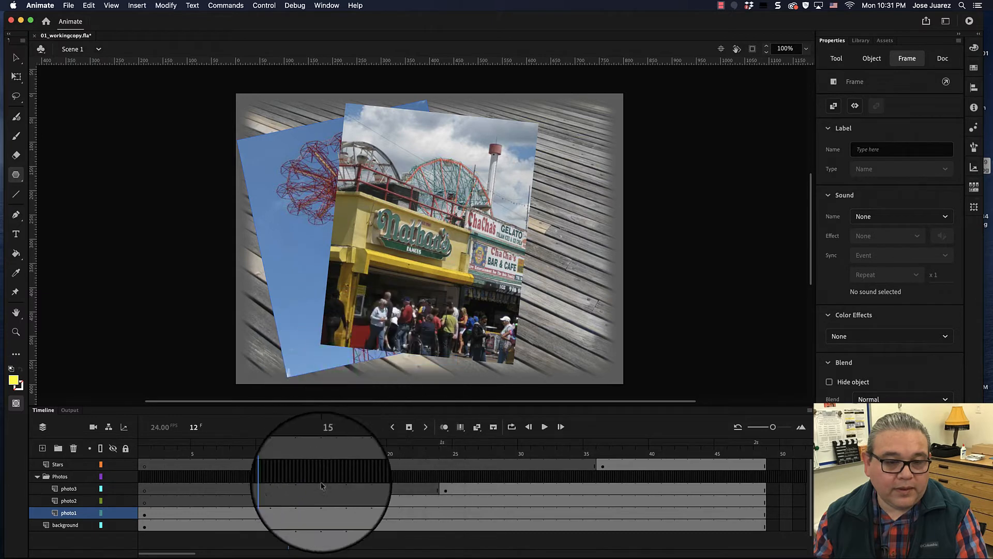
click(285, 524)
right_click(285, 524)
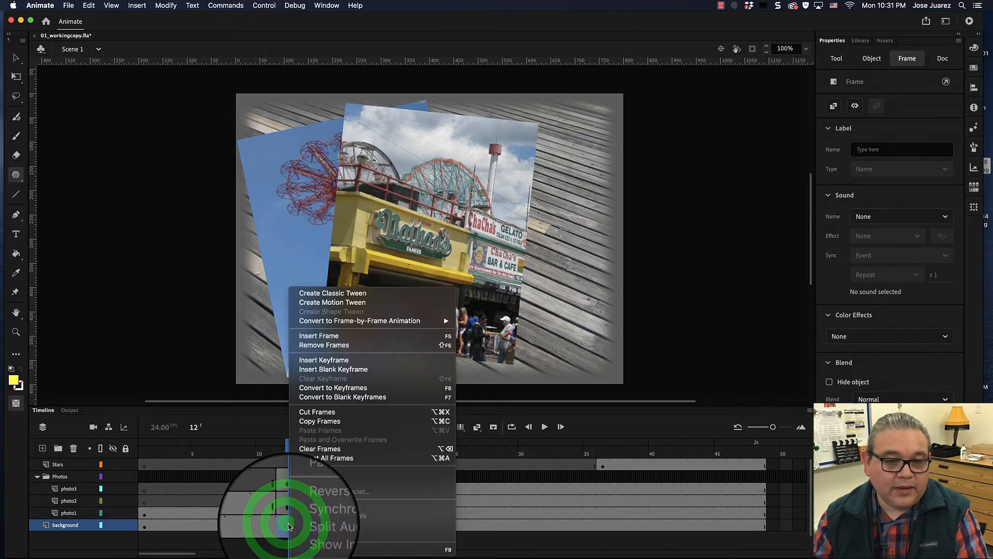
click(339, 362)
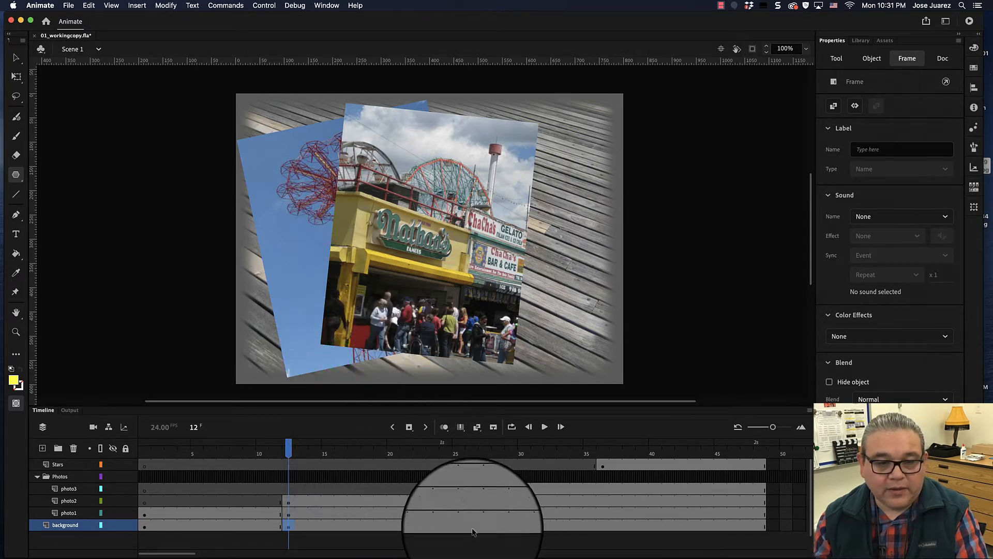
click(288, 499)
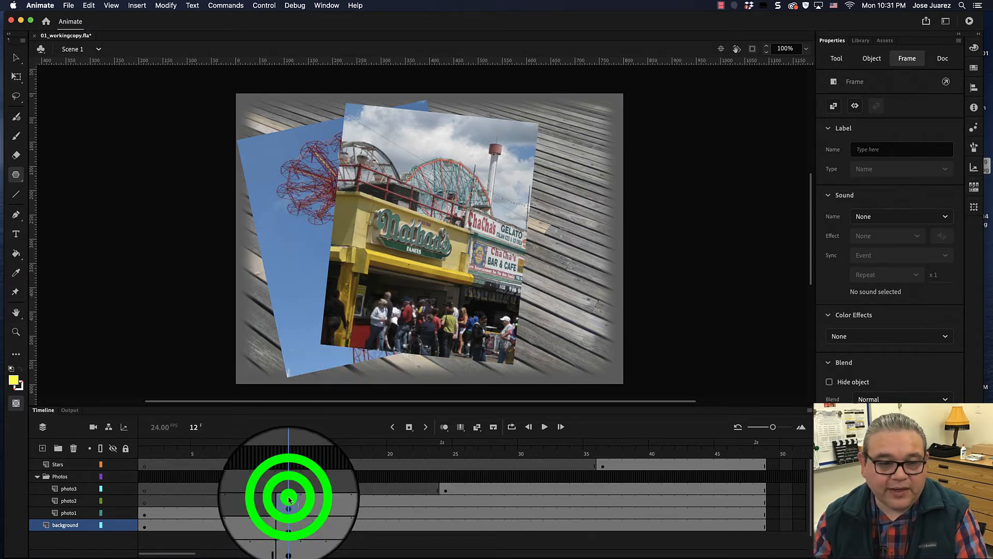
shift+click(288, 523)
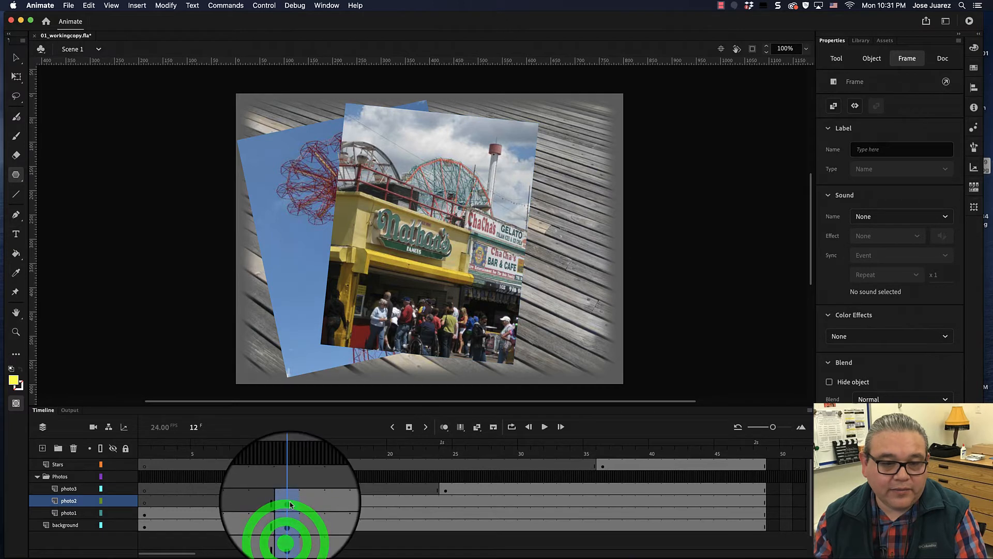
key(F6)
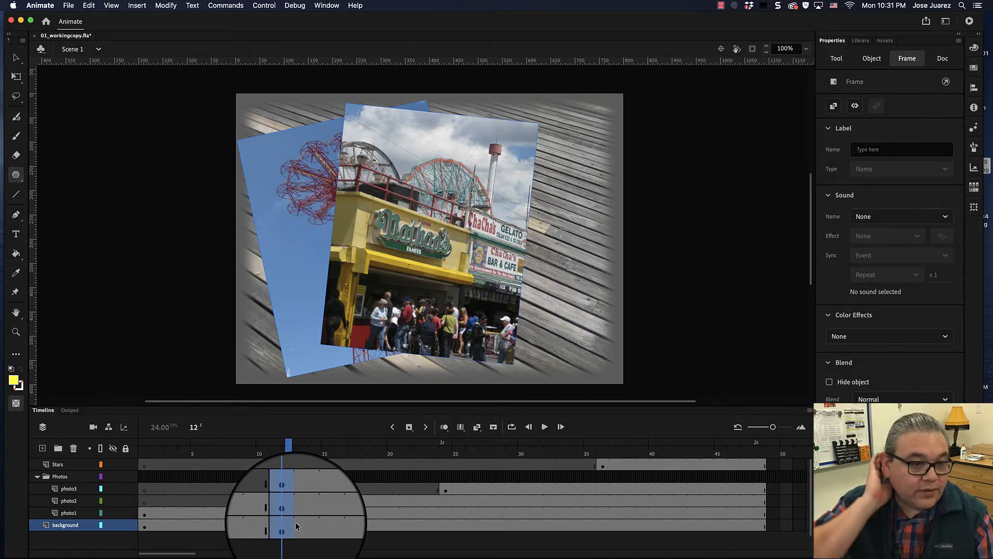
click(324, 498)
- Add a Blur filter to the frame 12 keyframes of the photo1 and background layers together
click(289, 513)
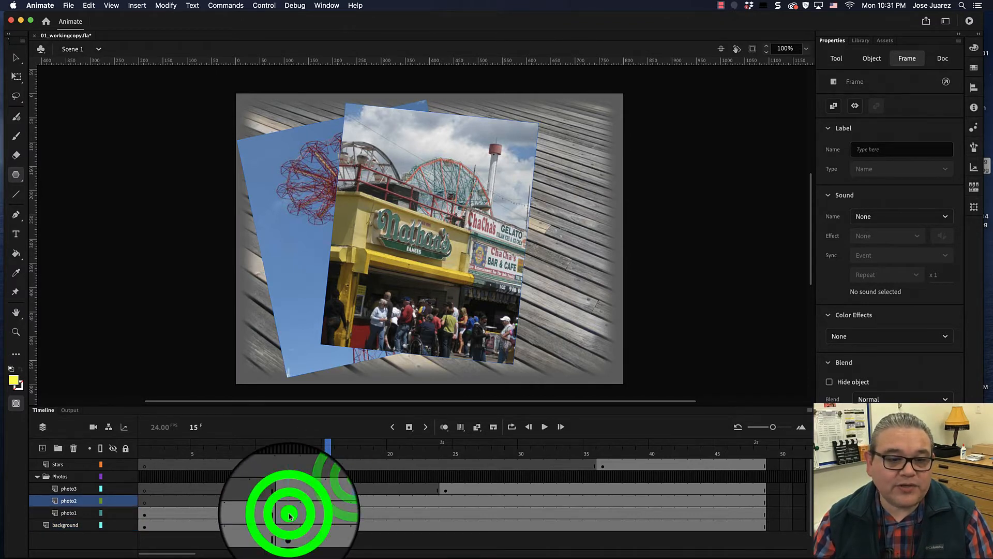
drag(289, 513, 287, 524)
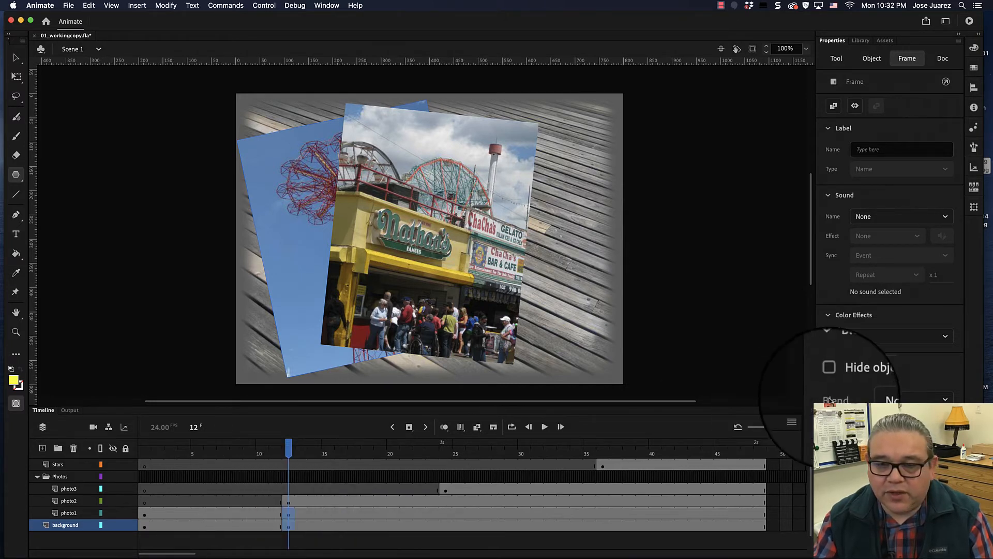
click(858, 339)
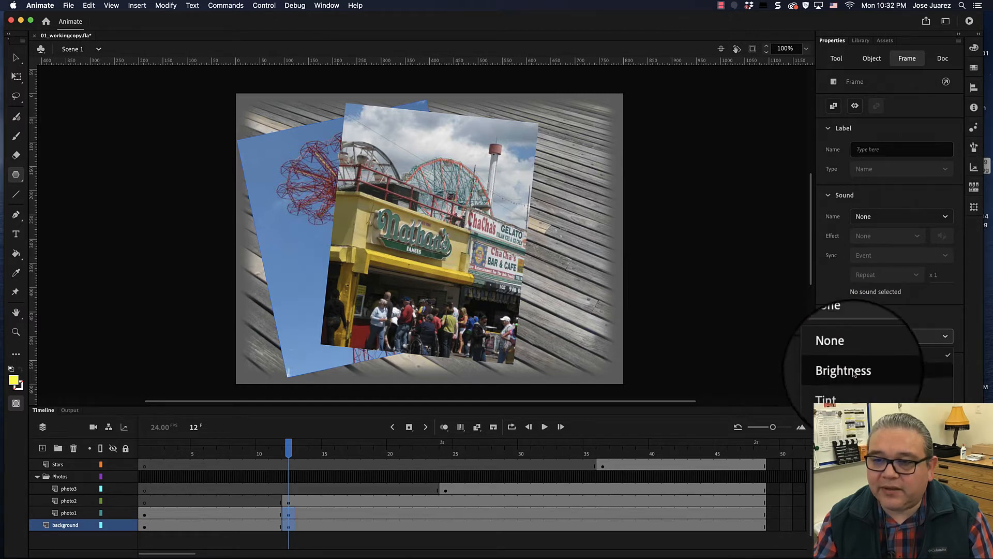
click(884, 319)
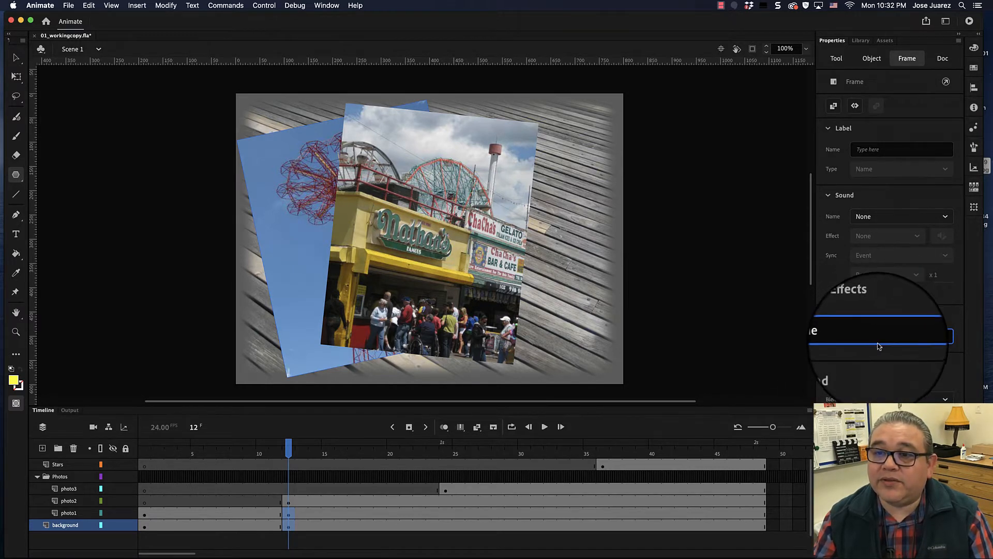
click(911, 336)
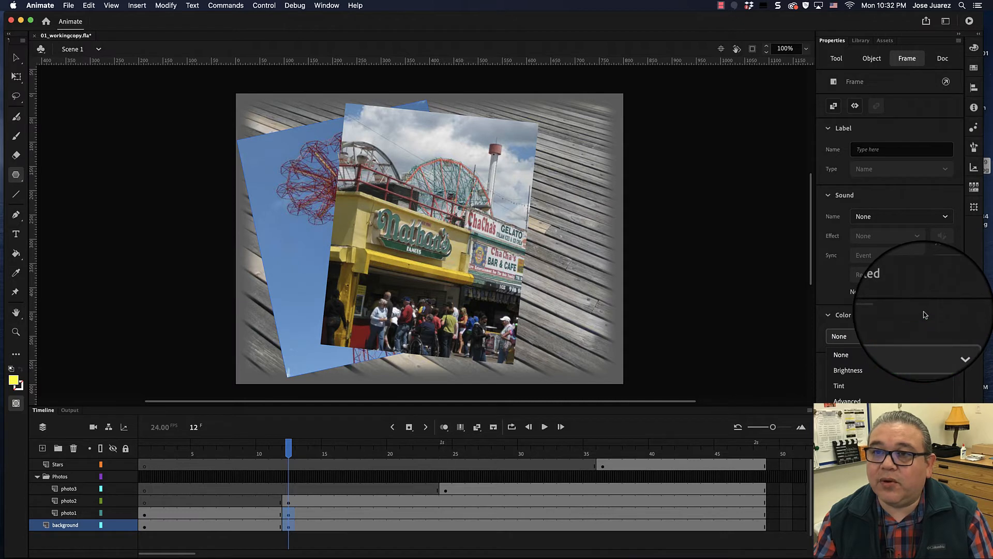
click(925, 316)
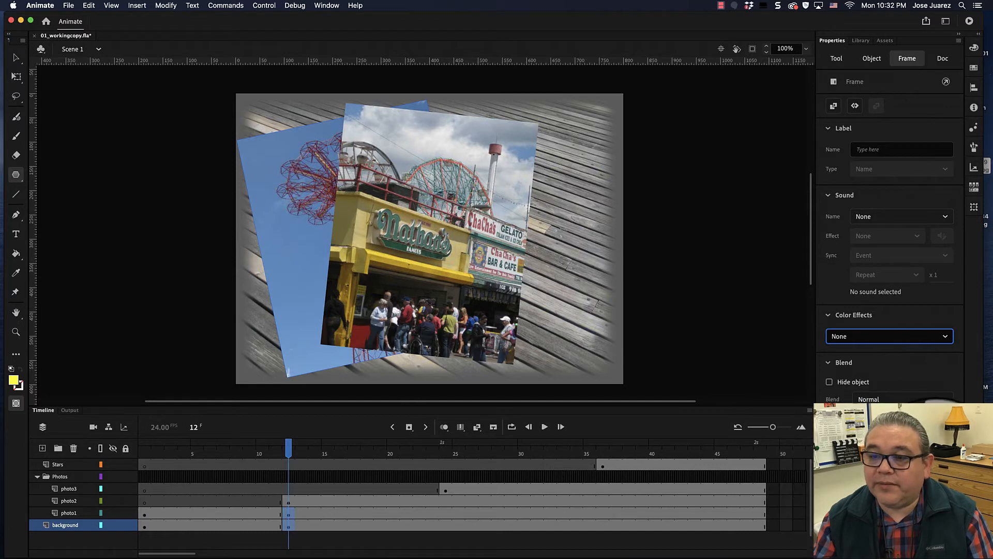
click(946, 467)
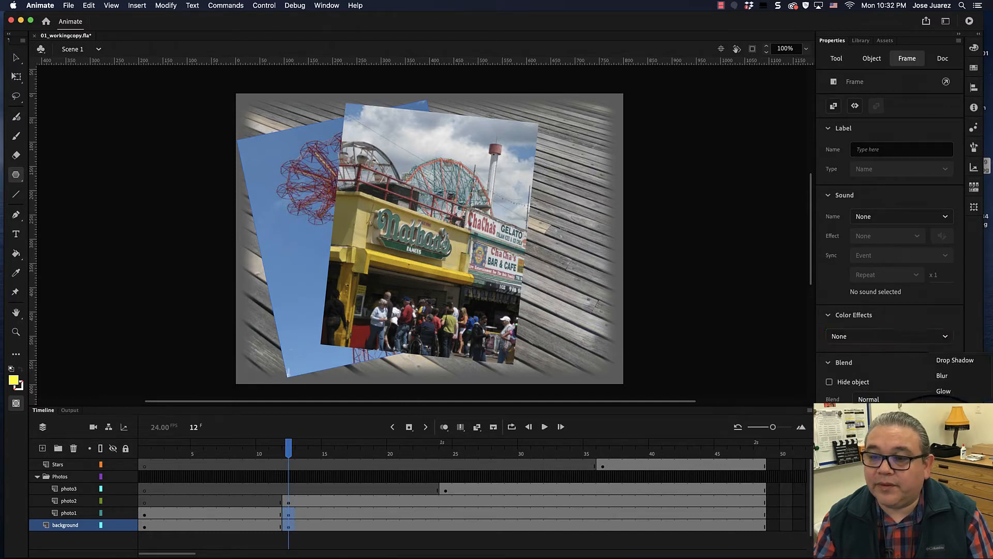
click(943, 376)
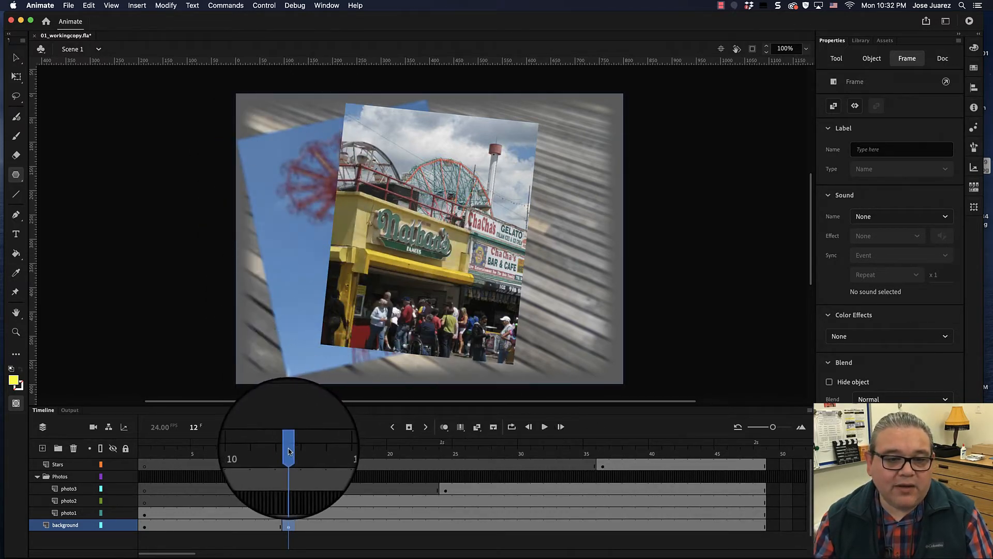
- Play the animation from frame 1 to check the blur on the photo1 and background layers
drag(288, 448, 103, 446)
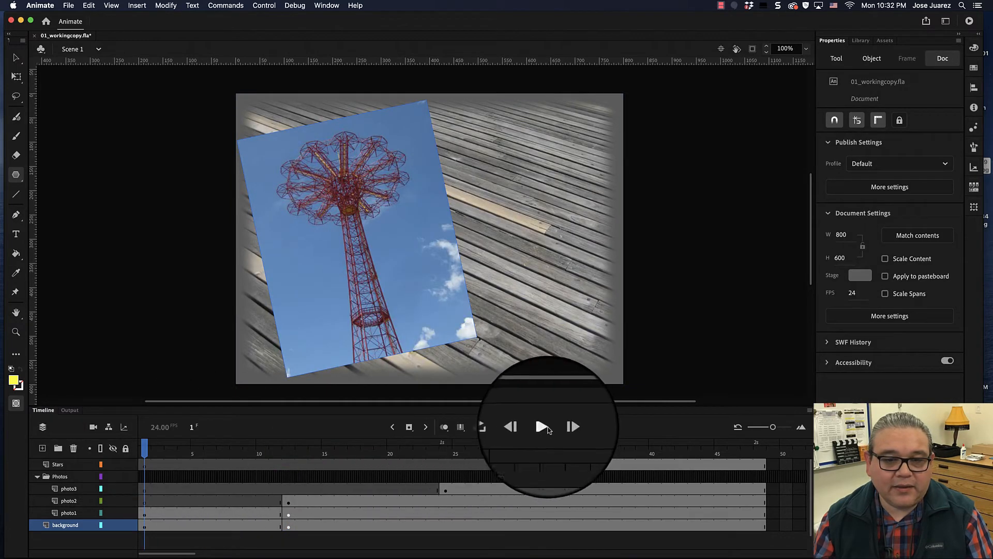
click(545, 428)
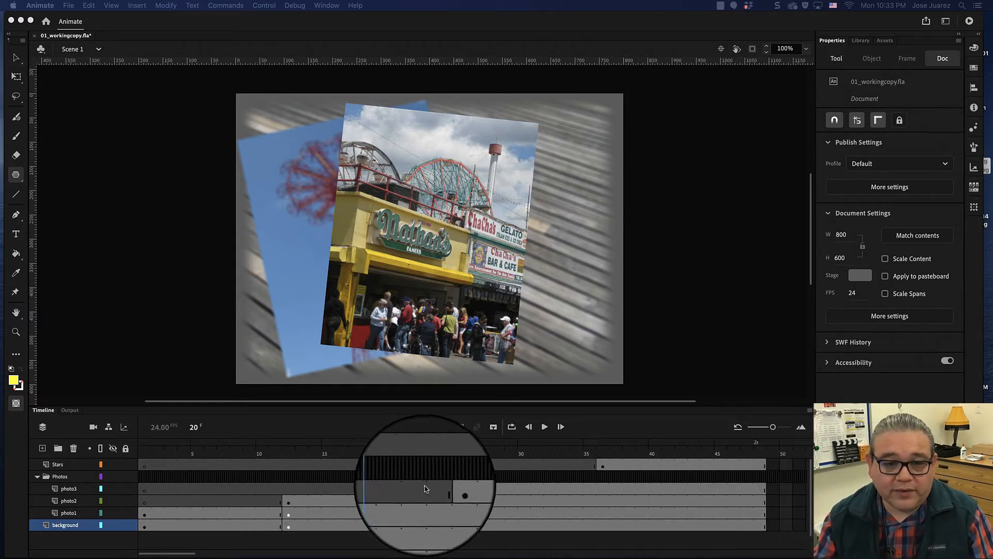
- Insert a keyframe at frame 24 on the photo2 layer, matching where photo3 first appears
click(446, 486)
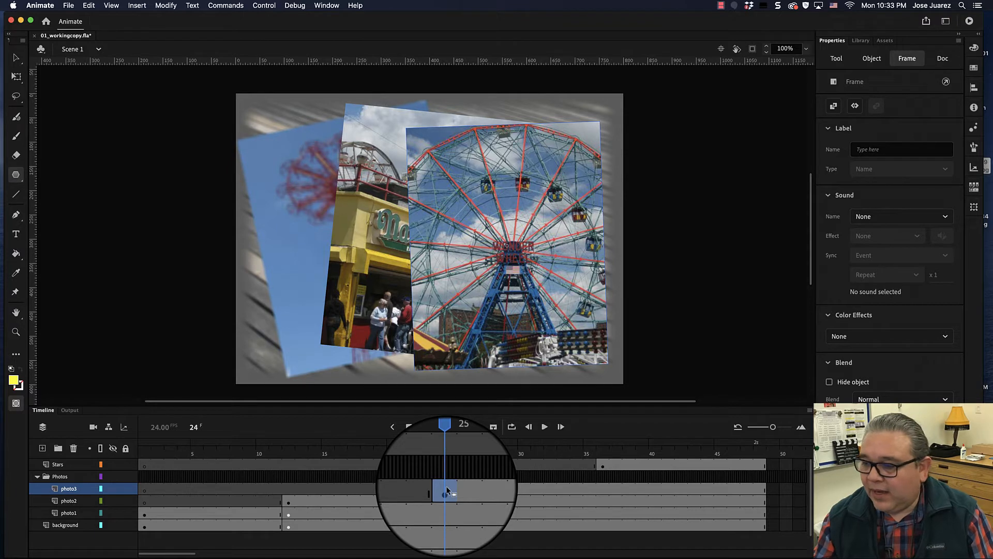
click(447, 504)
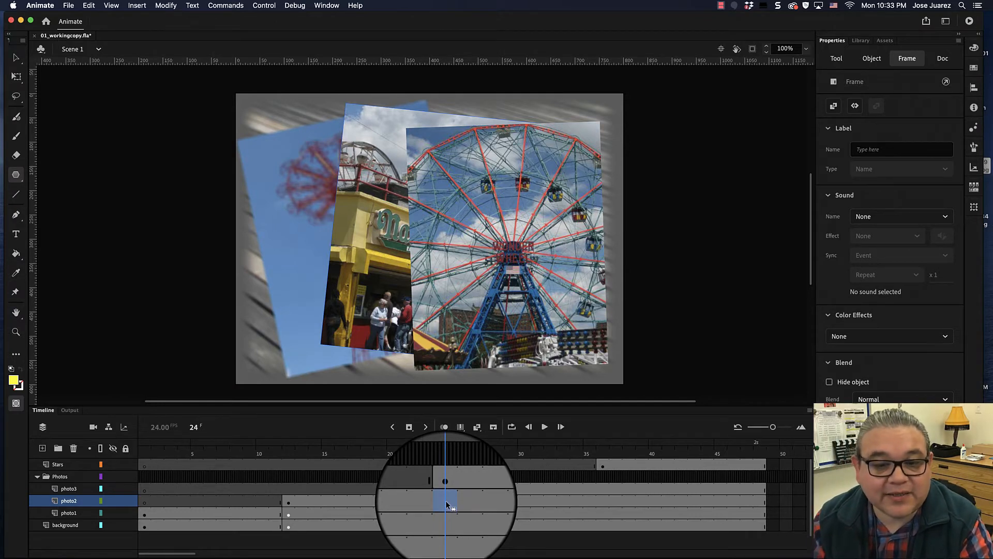
key(F6)
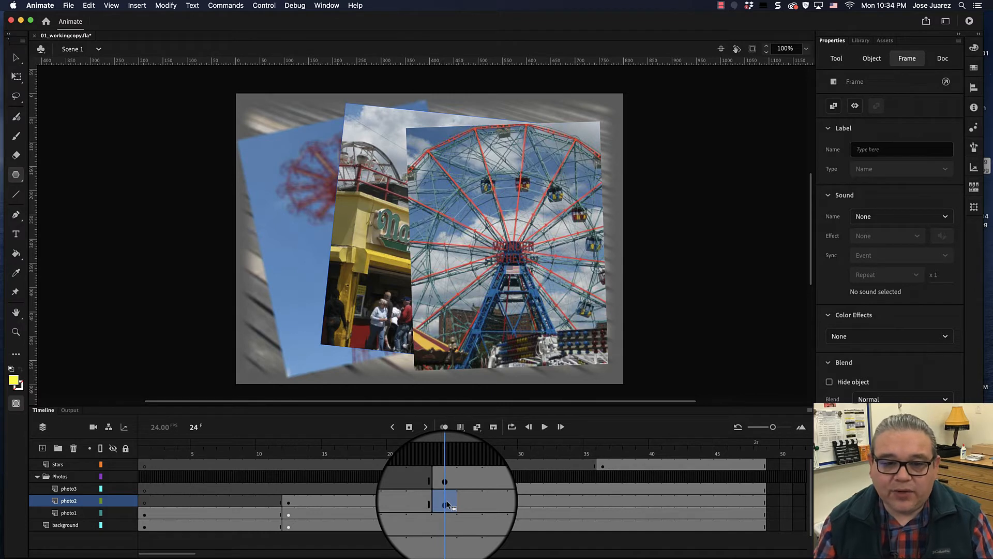
- Add a Blur filter to the photo2 layer's keyframe at frame 24
click(448, 505)
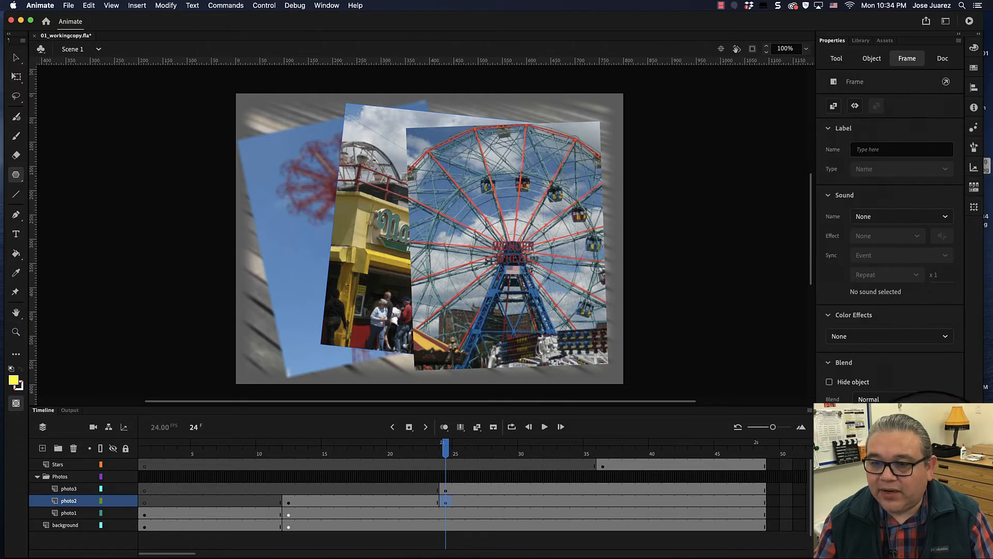
click(931, 462)
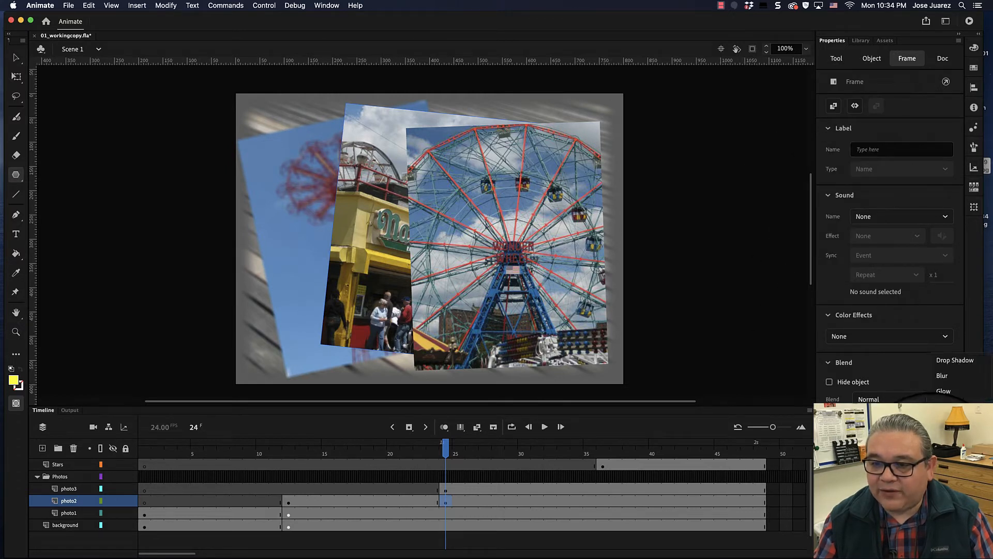
click(931, 377)
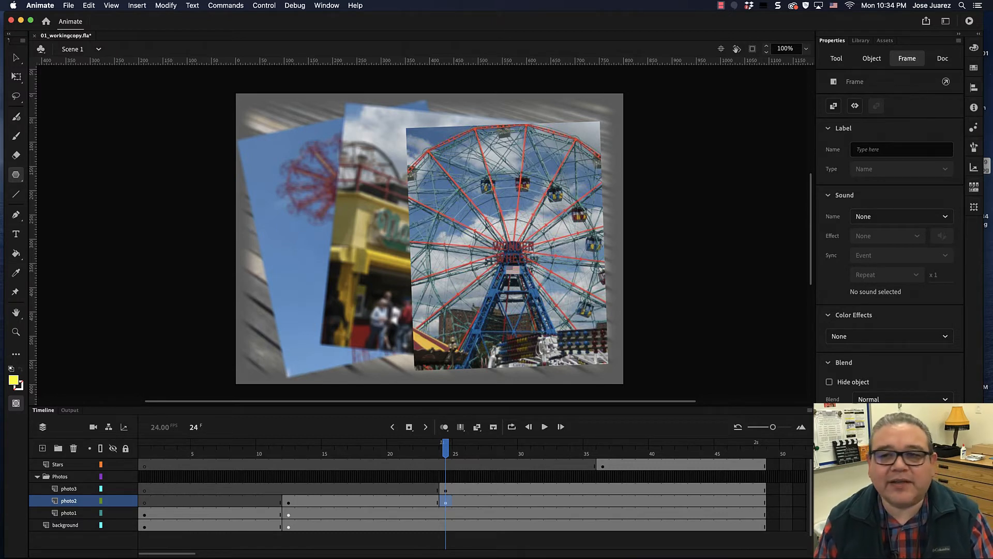
key(super+Tab)
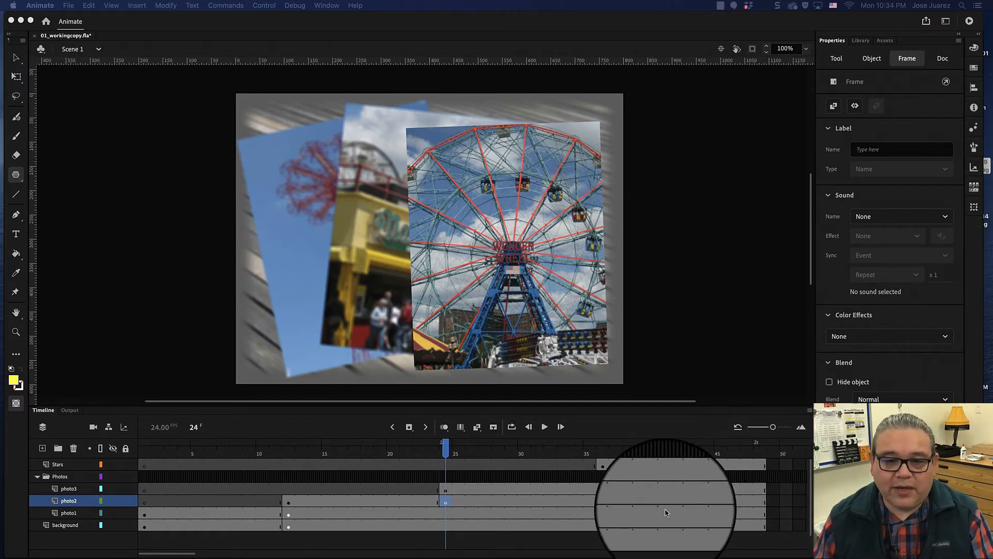
- Insert keyframes at frame 36, where the stars appear, on the photo3, photo2 and photo1 layers together
click(445, 453)
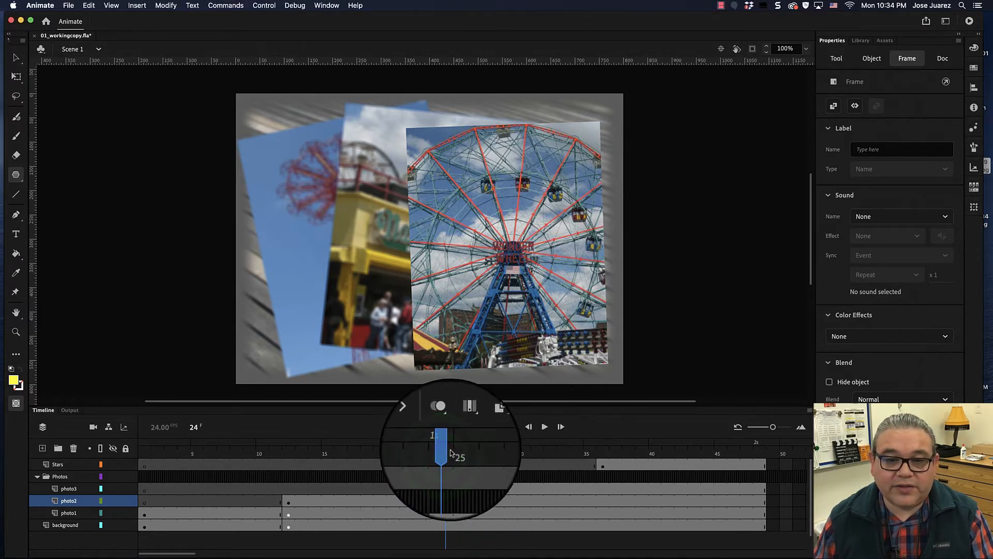
drag(446, 454, 607, 450)
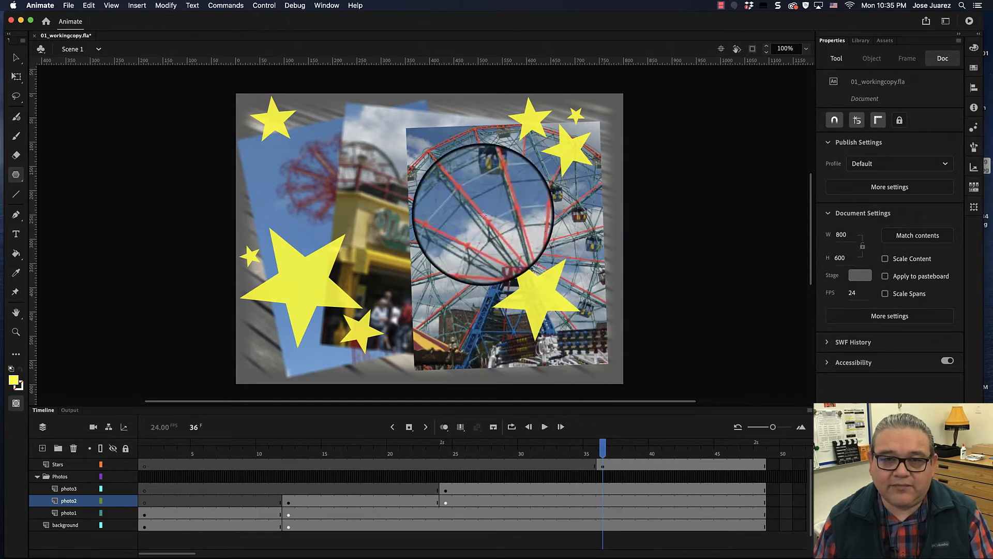
click(601, 490)
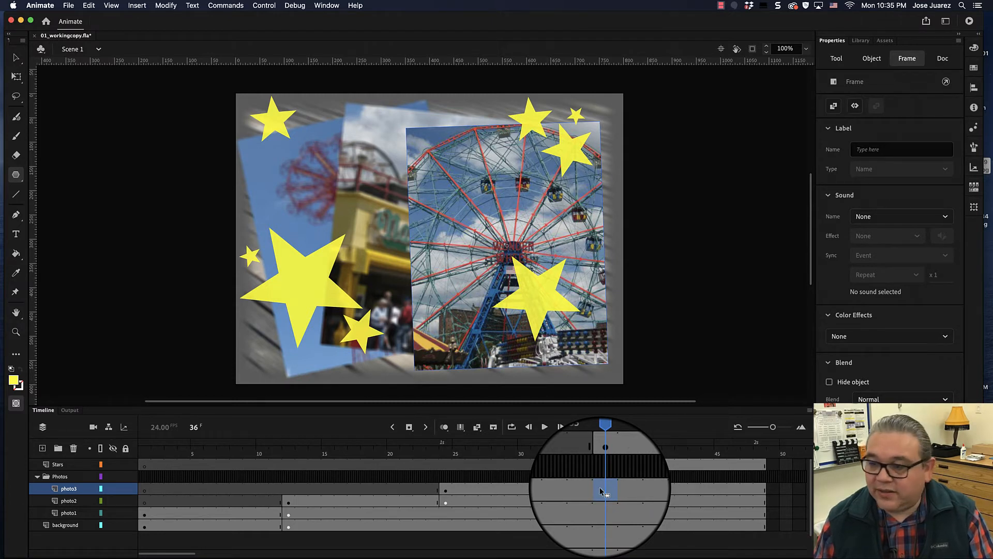
click(601, 491)
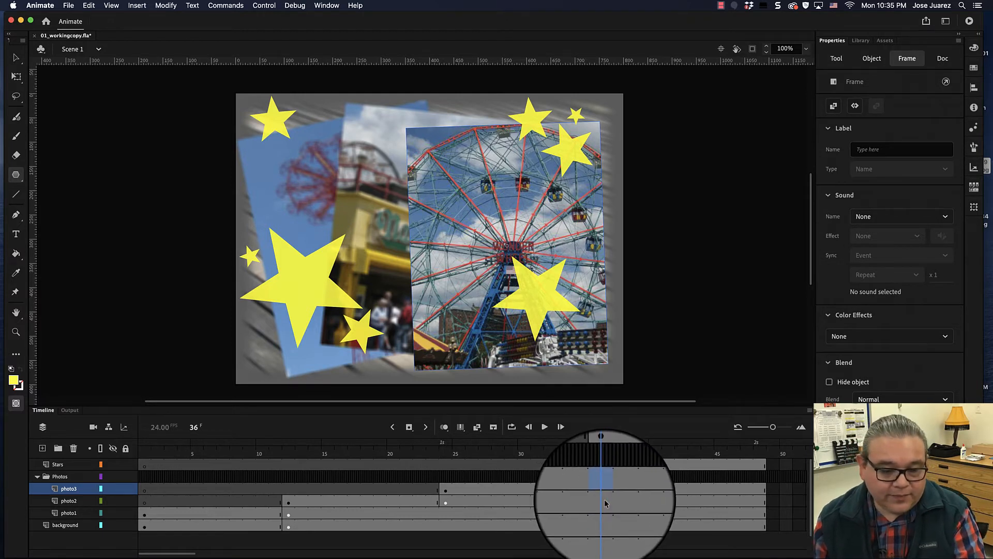
click(602, 504)
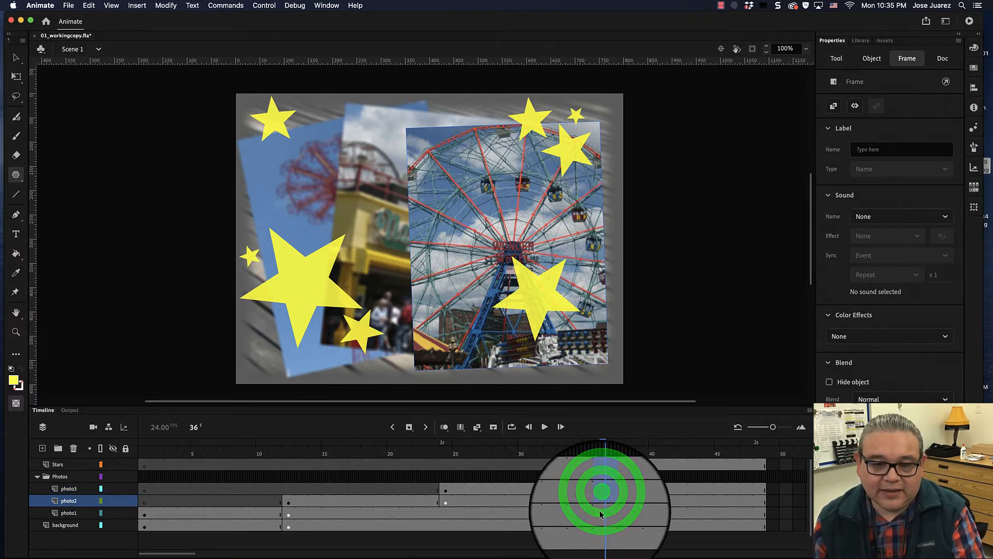
click(603, 513)
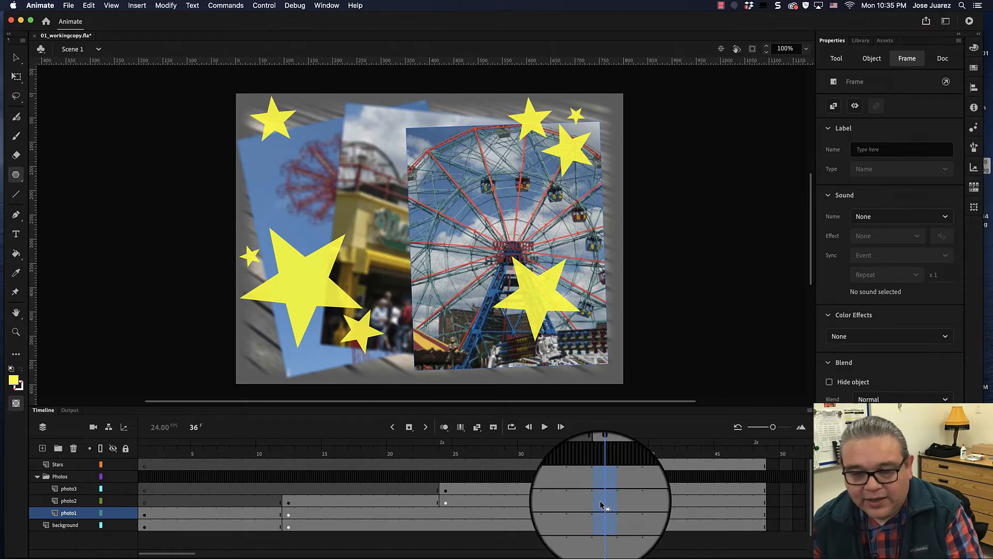
right_click(603, 508)
click(657, 361)
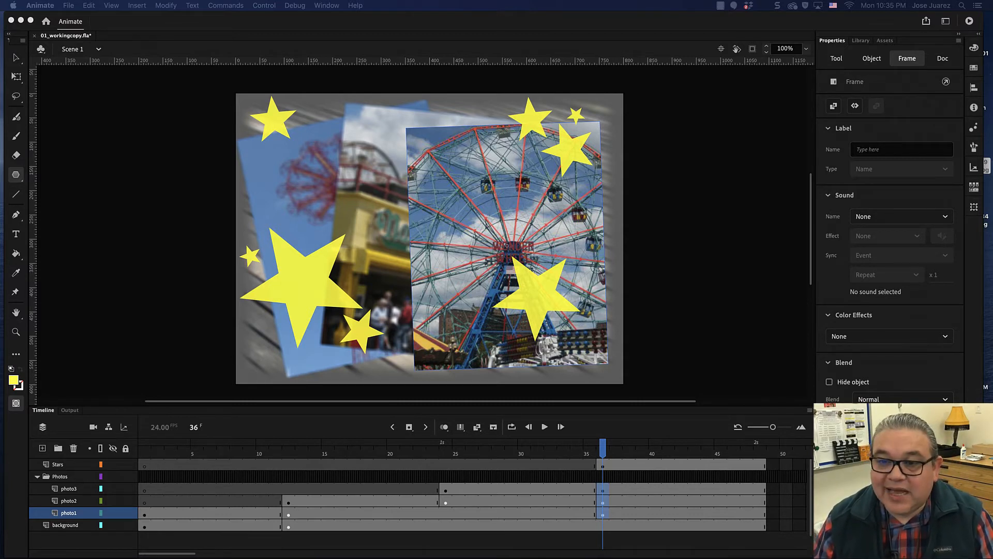
- Apply a Brightness color effect of -30% to the selected frame 36 keyframes of photo1, photo2 and photo3
click(856, 336)
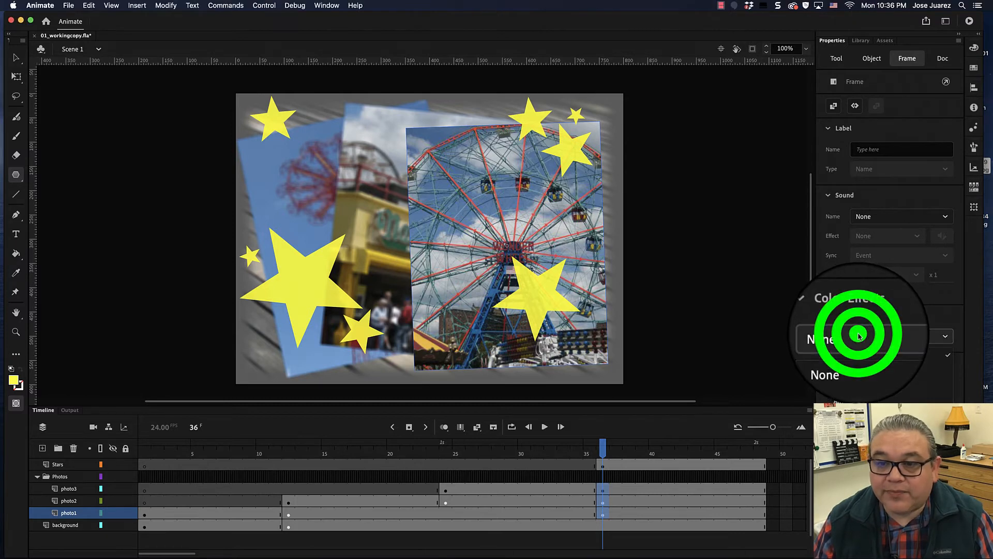
click(853, 371)
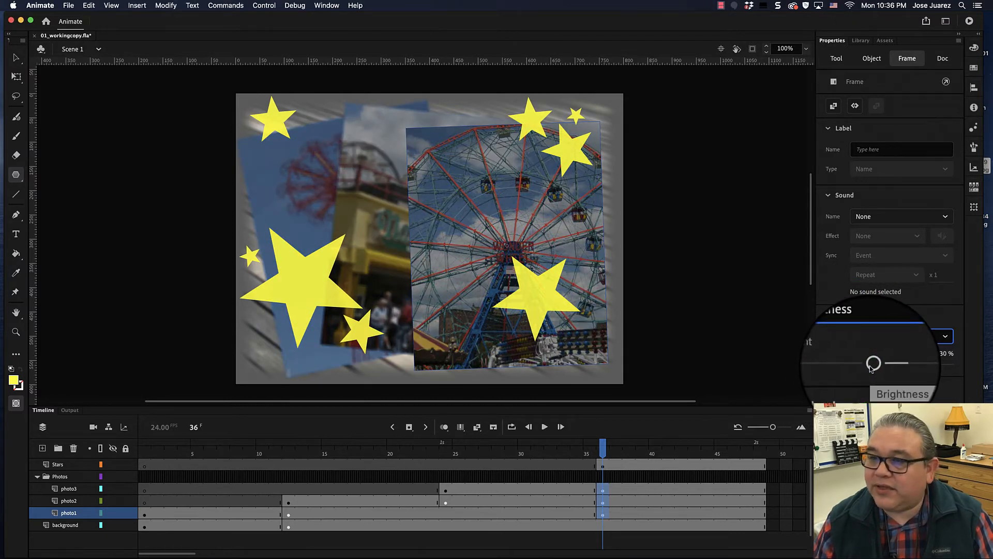
click(875, 366)
mouse_move(875, 366)
mouse_down()
mouse_move(928, 364)
mouse_move(871, 372)
mouse_up()
click(948, 352)
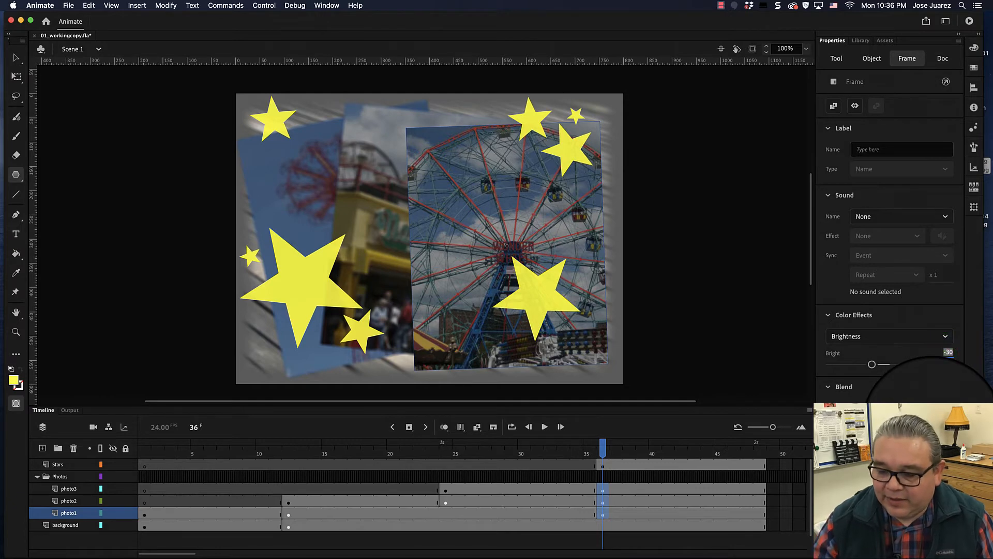
text(-30)
key(Return)
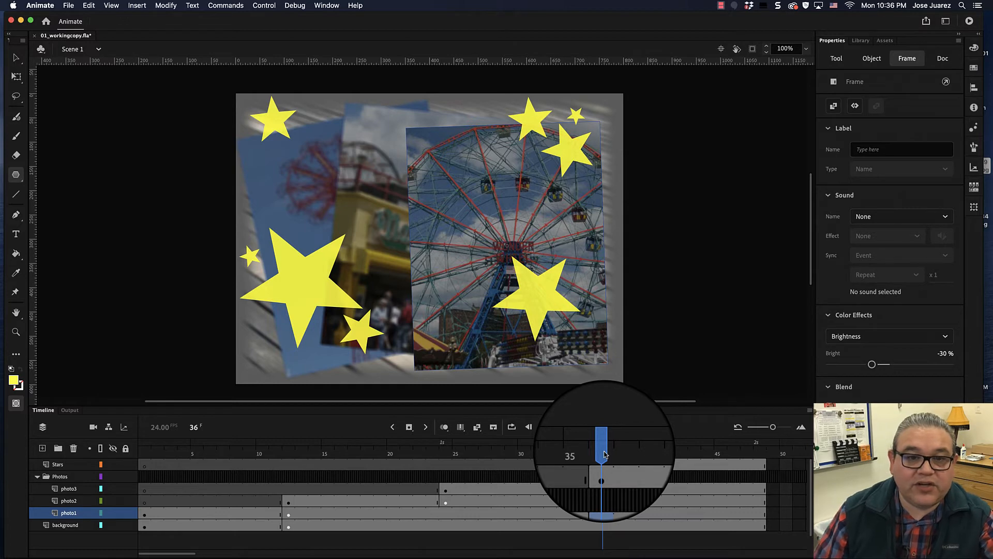
- Play the animation from frame 1 to check the blur and brightness effects across the whole sequence
drag(604, 454, 142, 461)
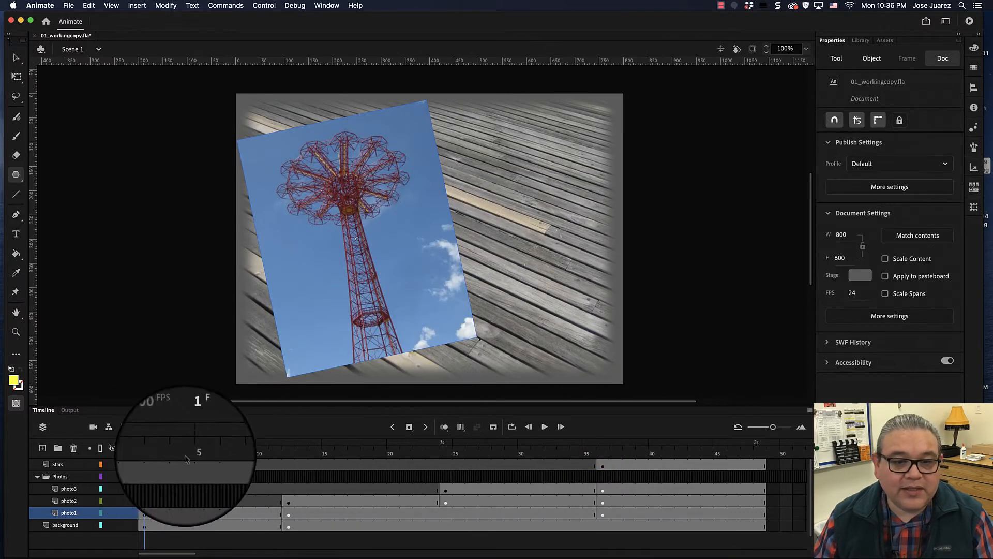
click(545, 429)
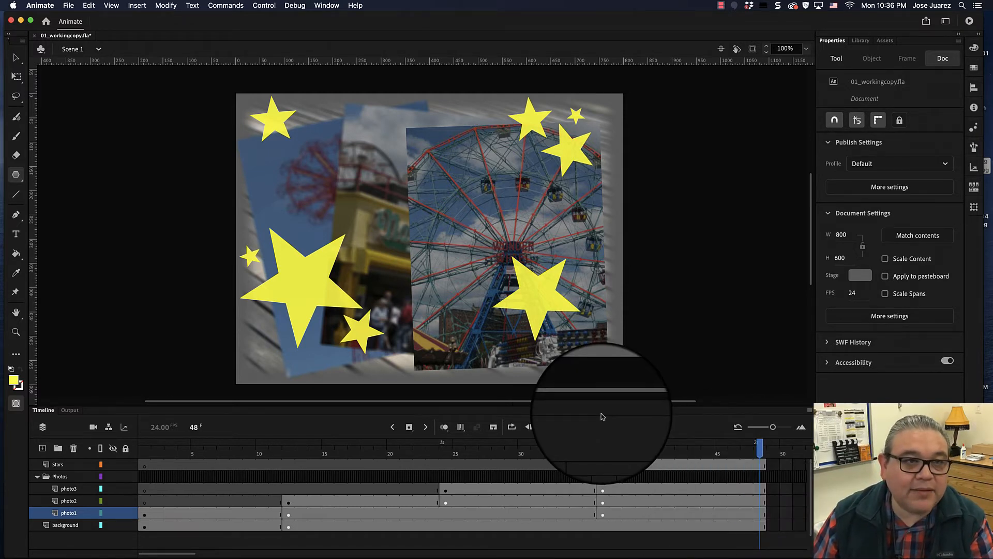
click(67, 5)
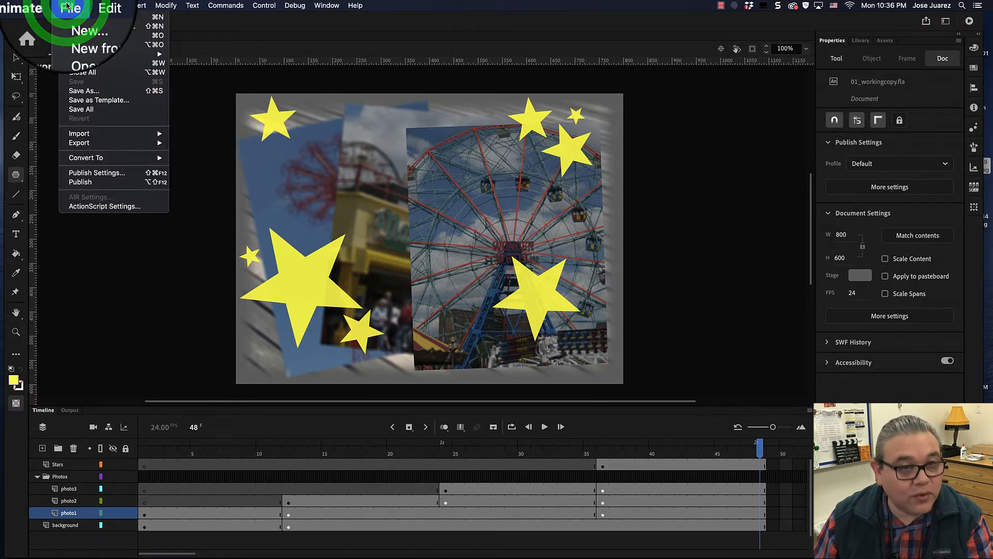
mouse_move(98, 6)
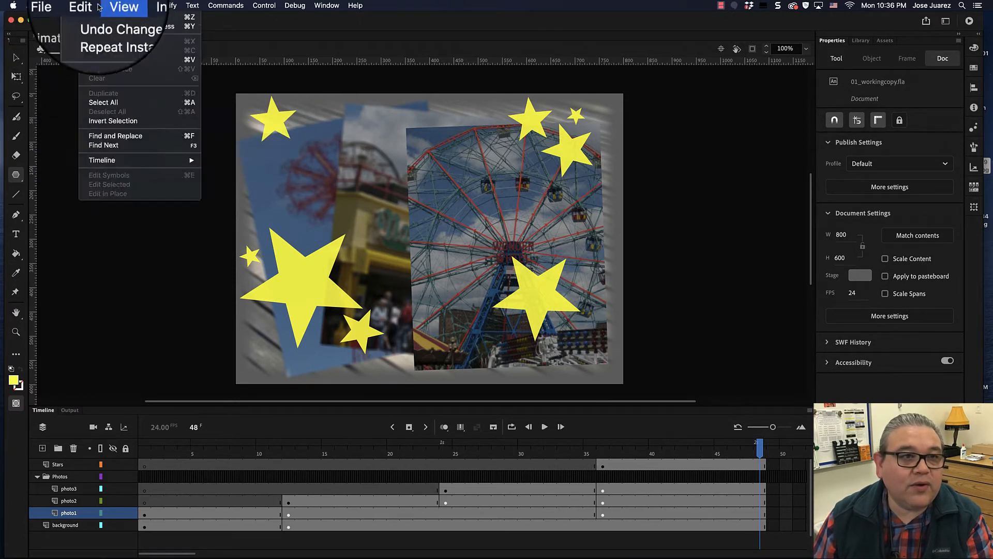
mouse_move(67, 5)
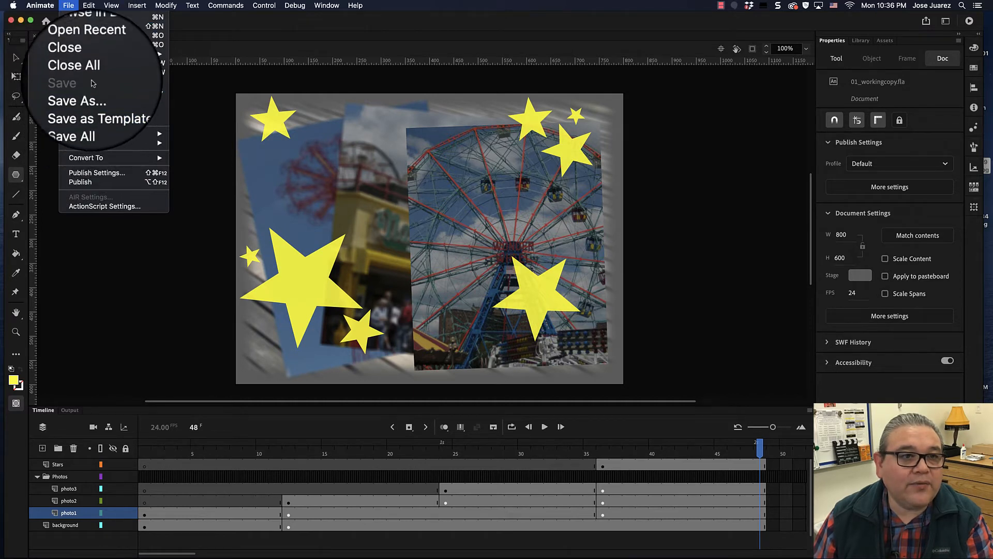
click(85, 83)
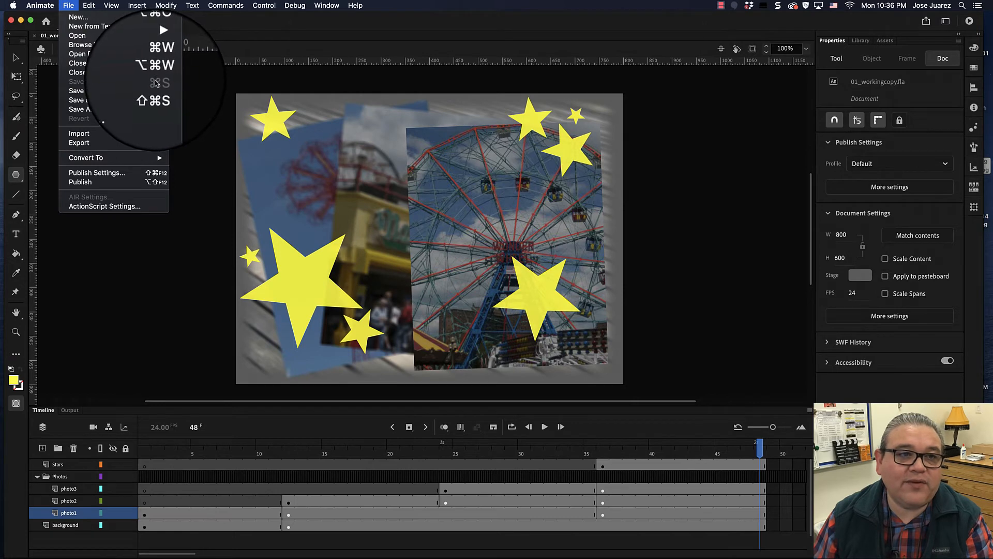
click(499, 29)
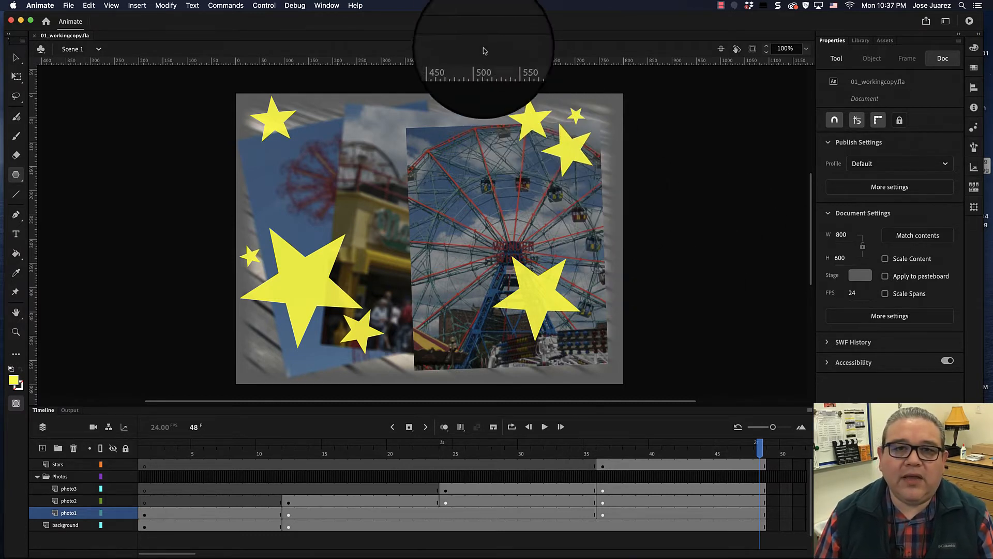
click(482, 24)
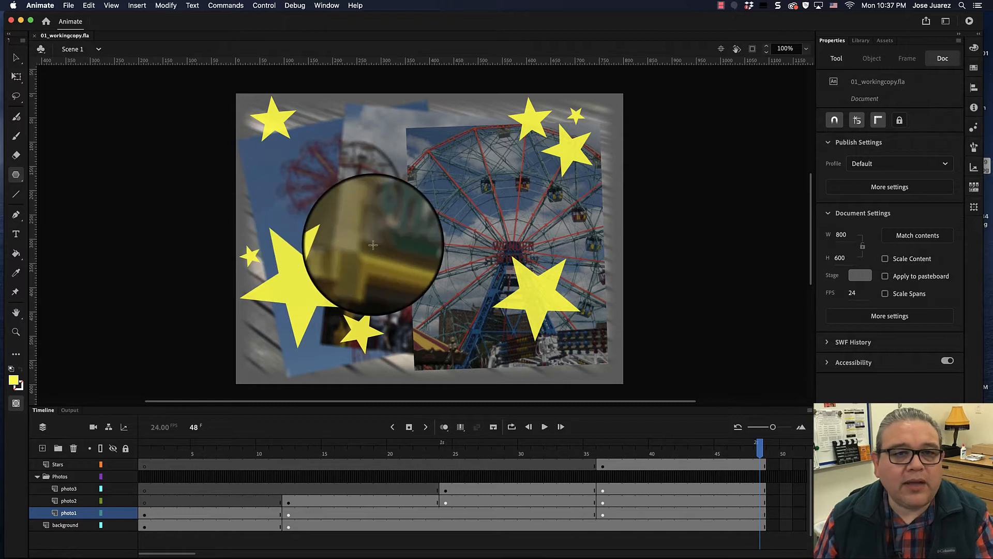
- Undo the last selection change and the brightness changes on the frame 36 photo keyframes, one at a time
click(69, 6)
mouse_move(81, 3)
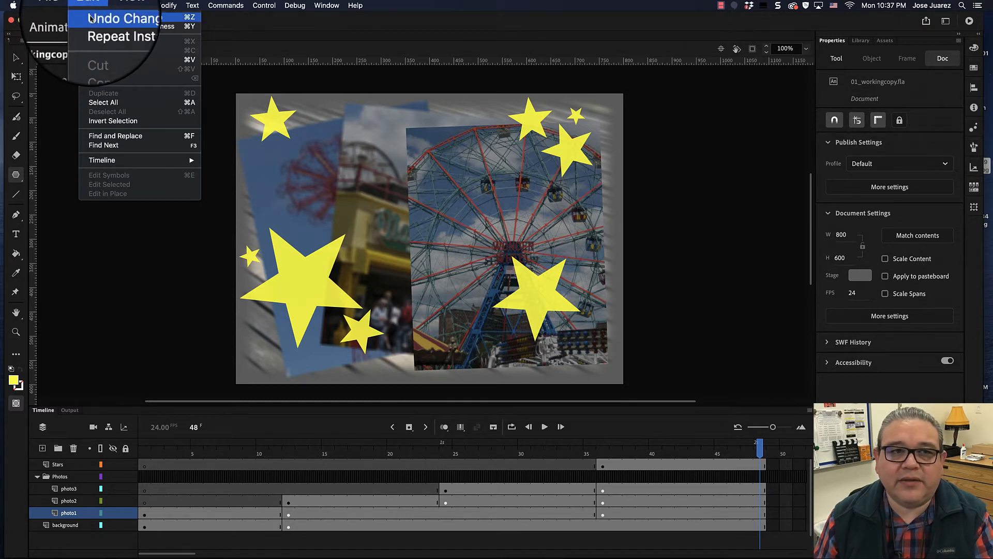
click(91, 19)
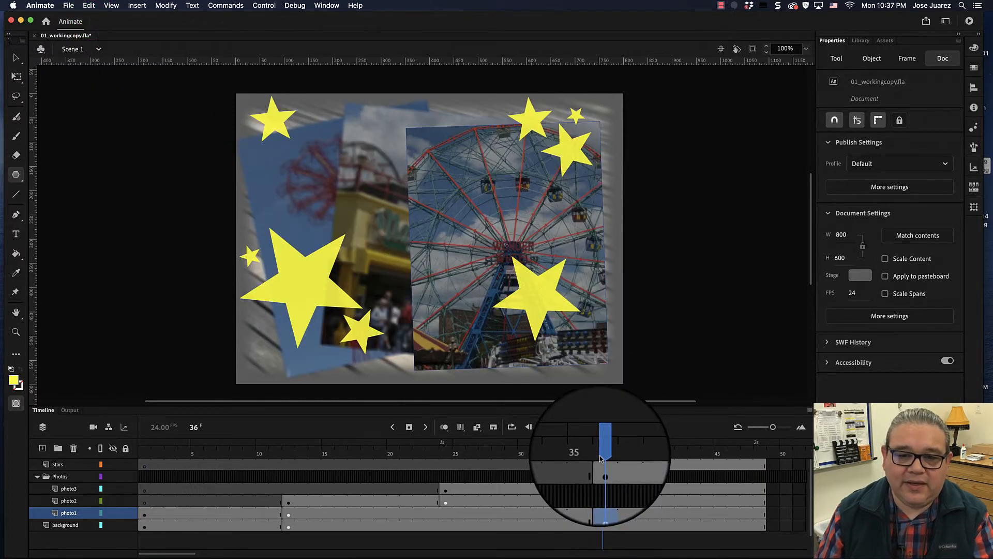
click(89, 6)
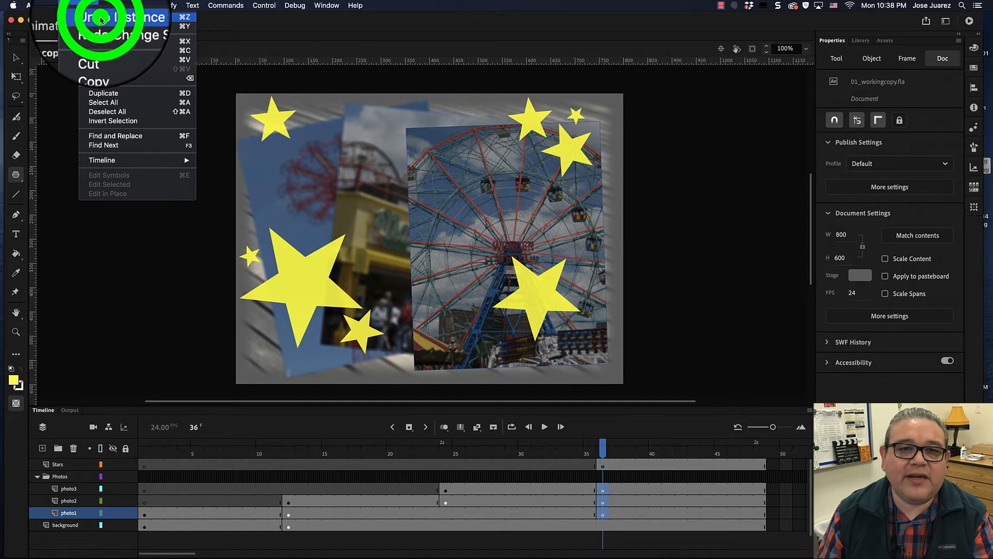
click(101, 20)
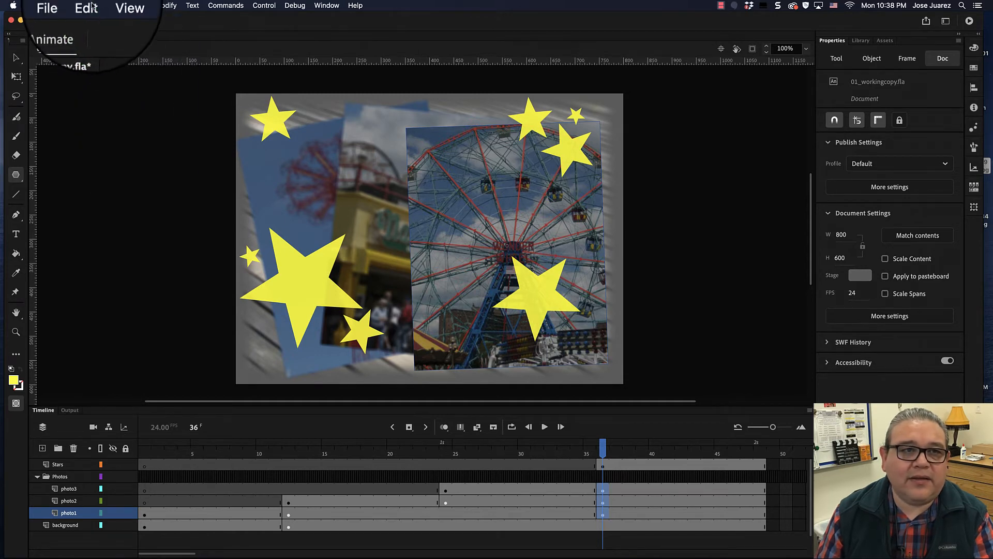
click(89, 5)
click(100, 20)
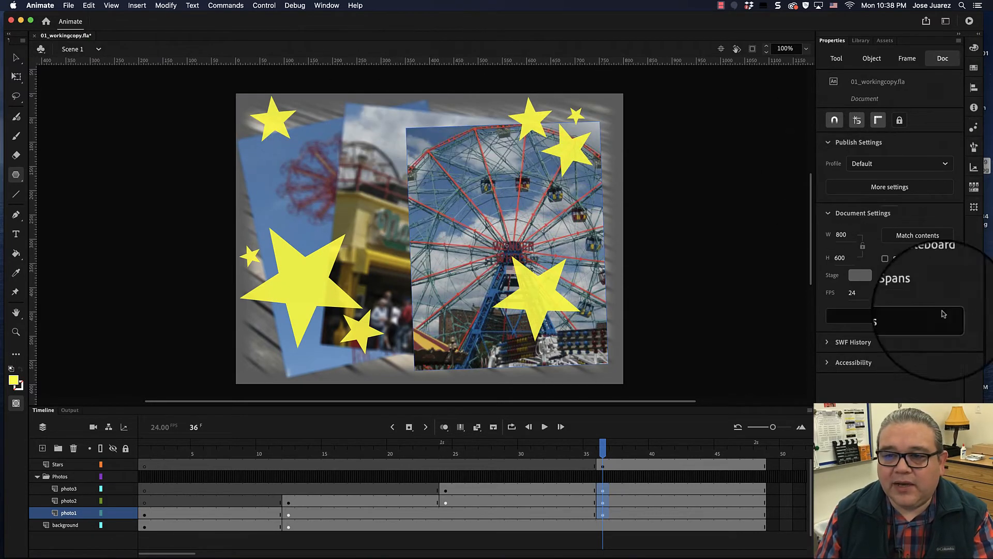
- Redo the undone brightness changes on the frame 36 photo keyframes and the last selection change, one at a time
click(91, 5)
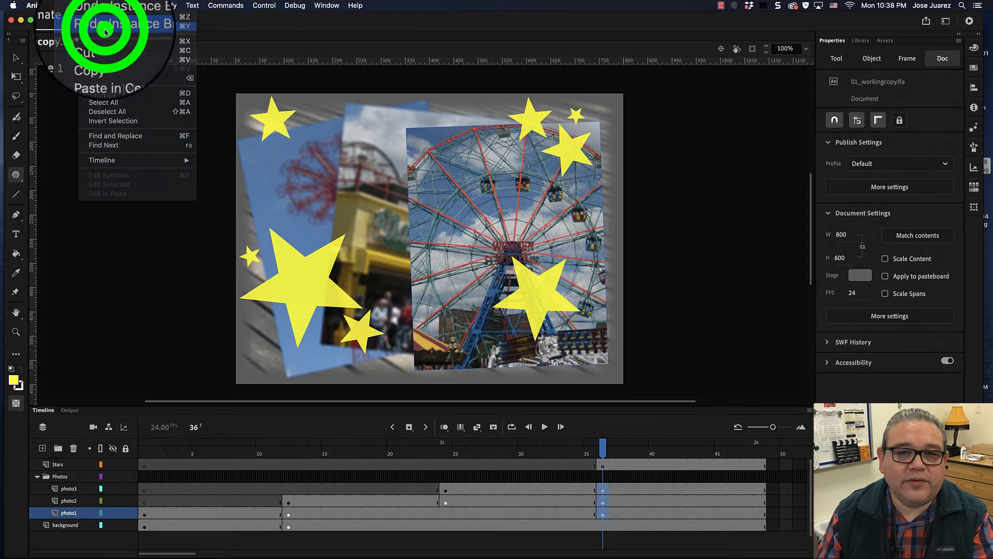
click(105, 32)
click(91, 5)
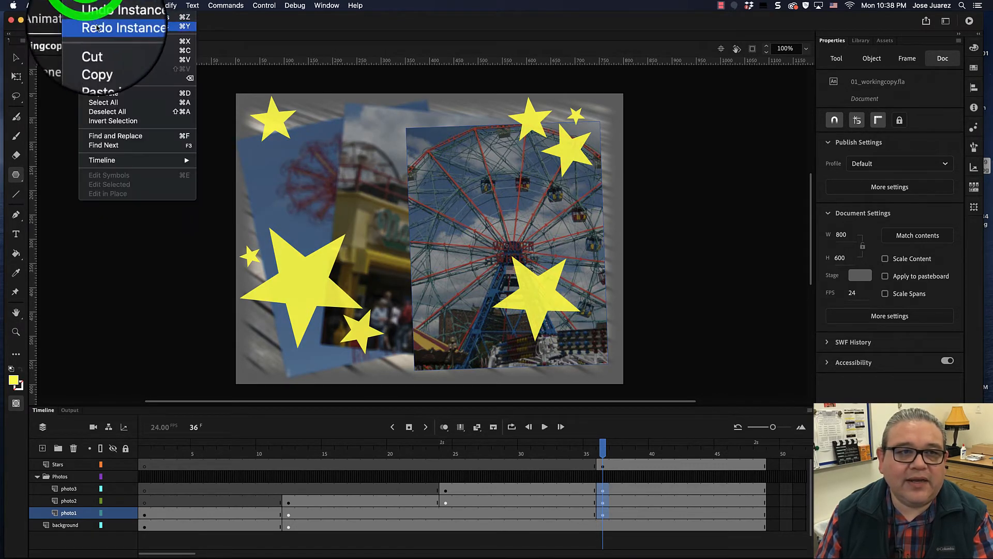
click(98, 24)
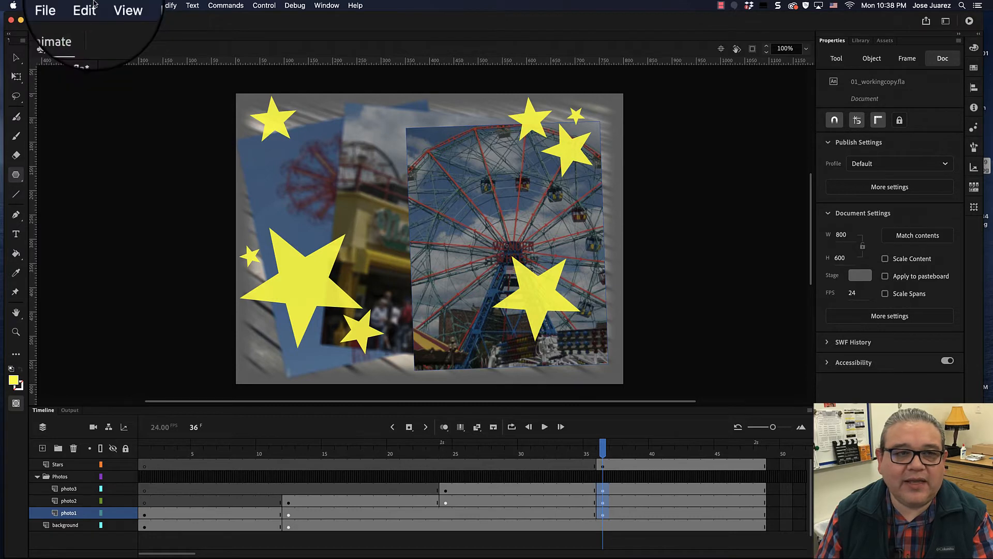
click(91, 5)
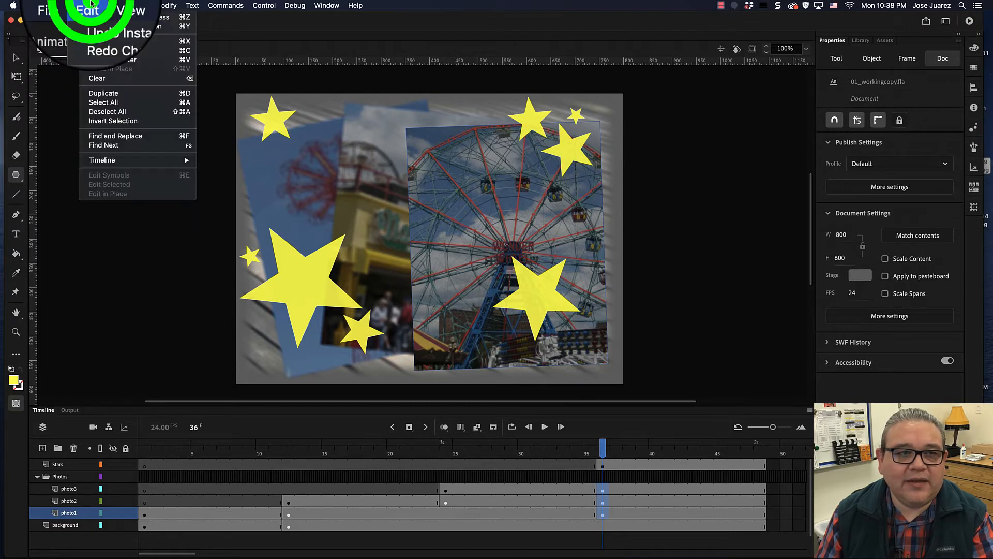
click(97, 32)
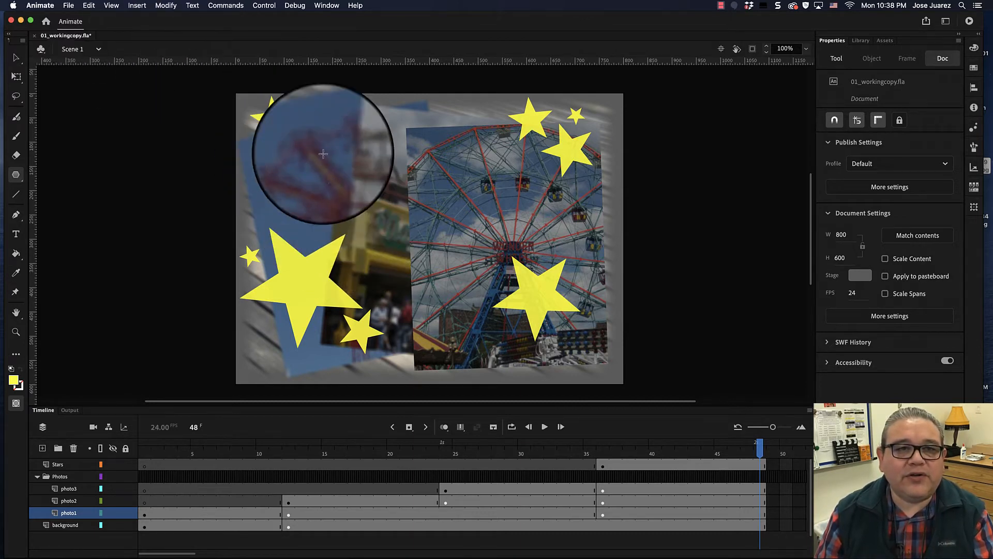
- Show the document's History and roll it back to the state before the photo1 keyframe at frame 12 was inserted
click(326, 6)
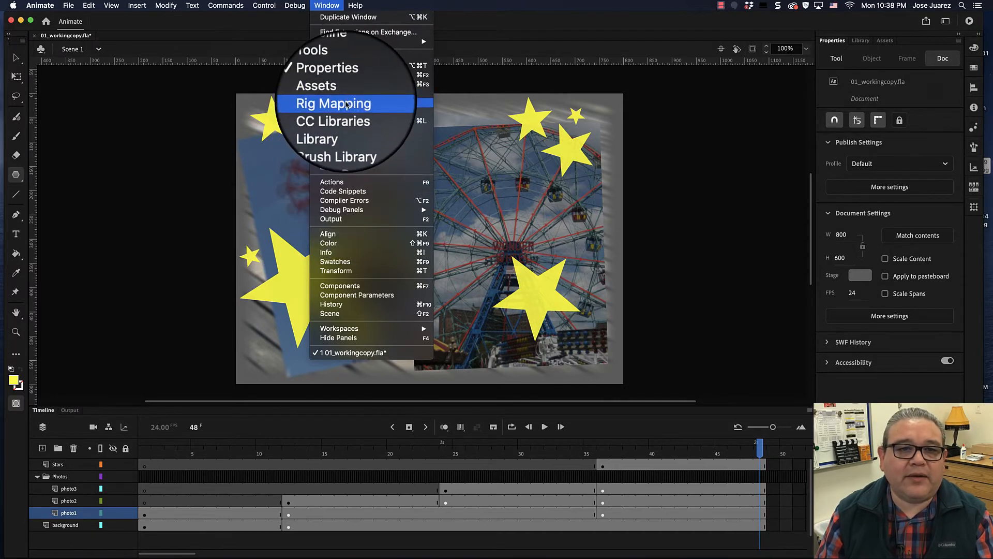
click(360, 305)
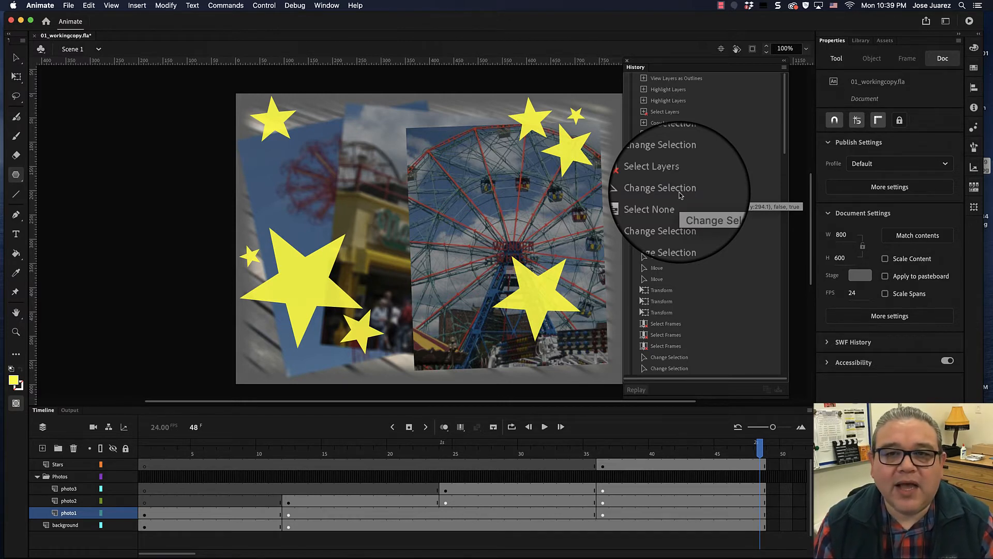
scroll(683, 194, down, 5)
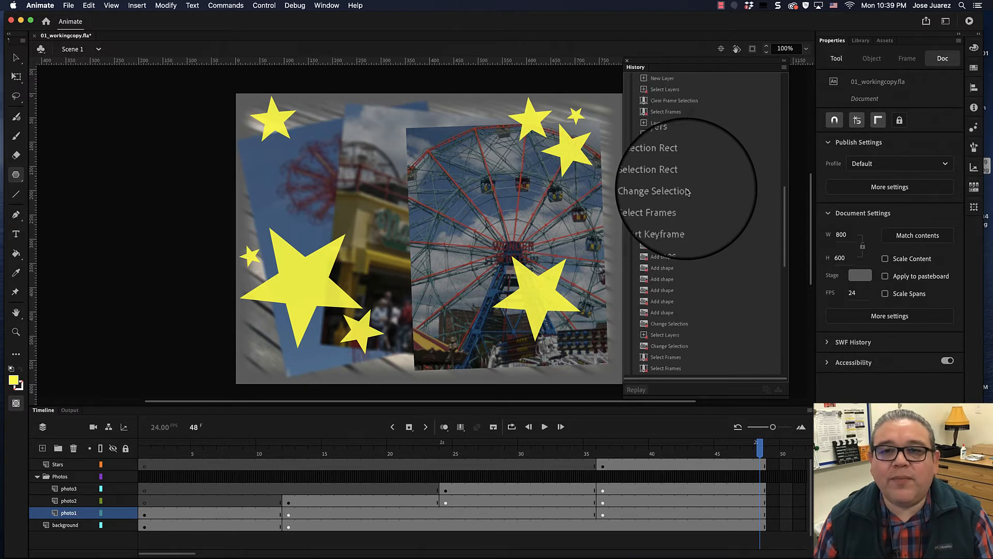
scroll(687, 192, down, 5)
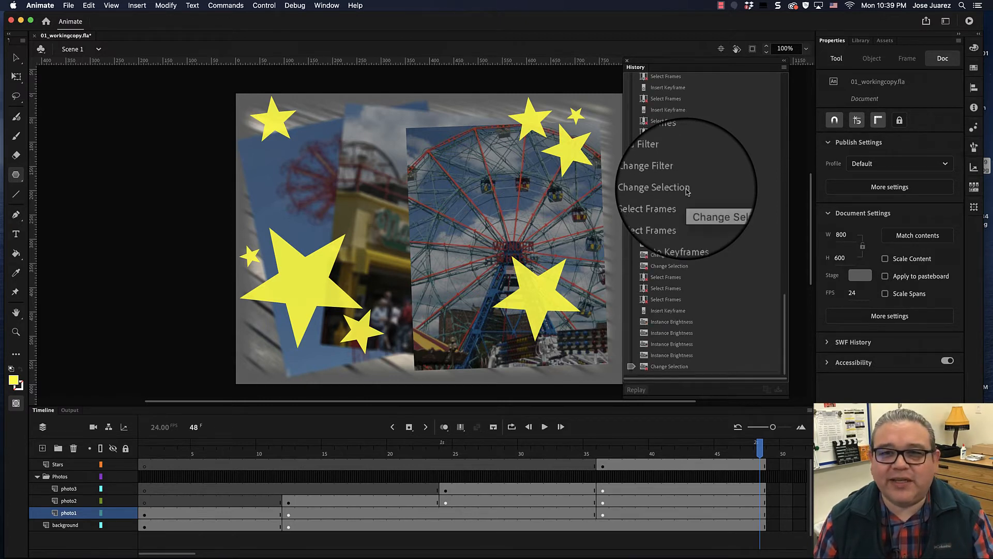
click(631, 367)
drag(631, 368, 630, 89)
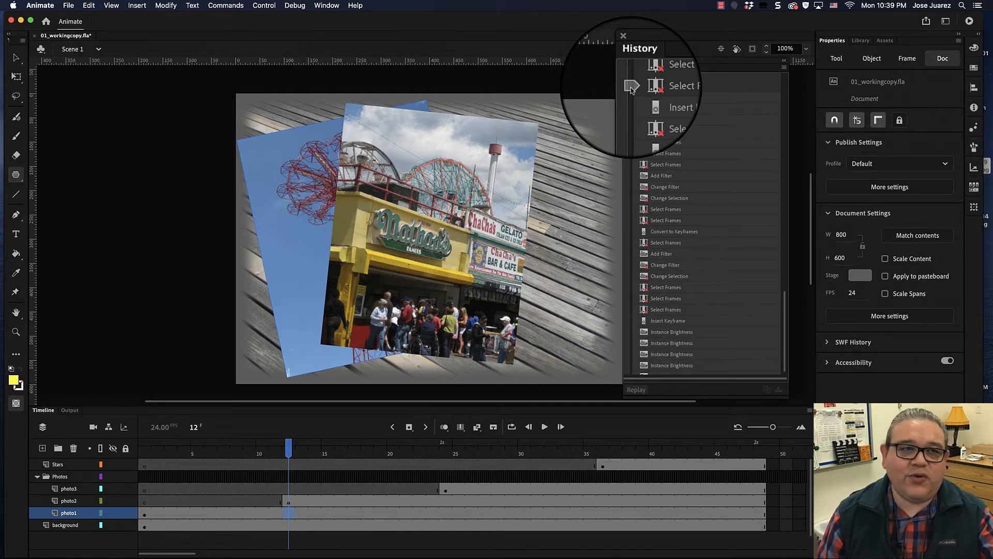
- Return the document to the latest recorded History state and close the History list
click(631, 89)
drag(631, 89, 632, 187)
drag(634, 262, 634, 384)
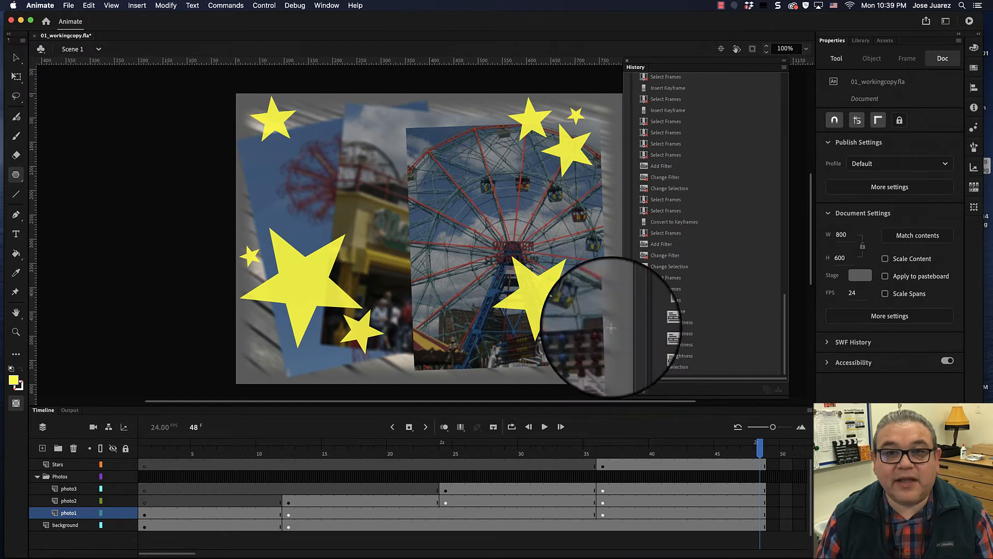
click(627, 61)
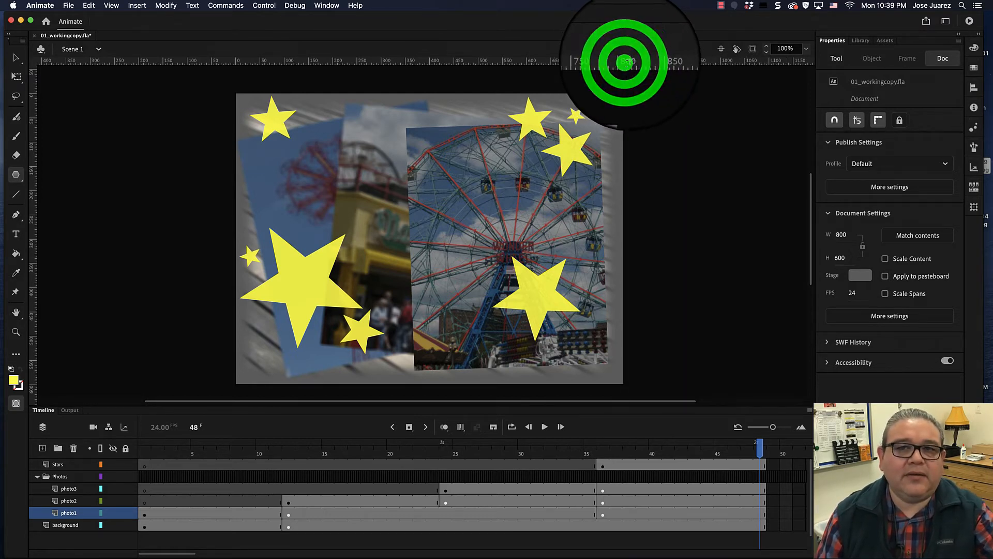
click(71, 7)
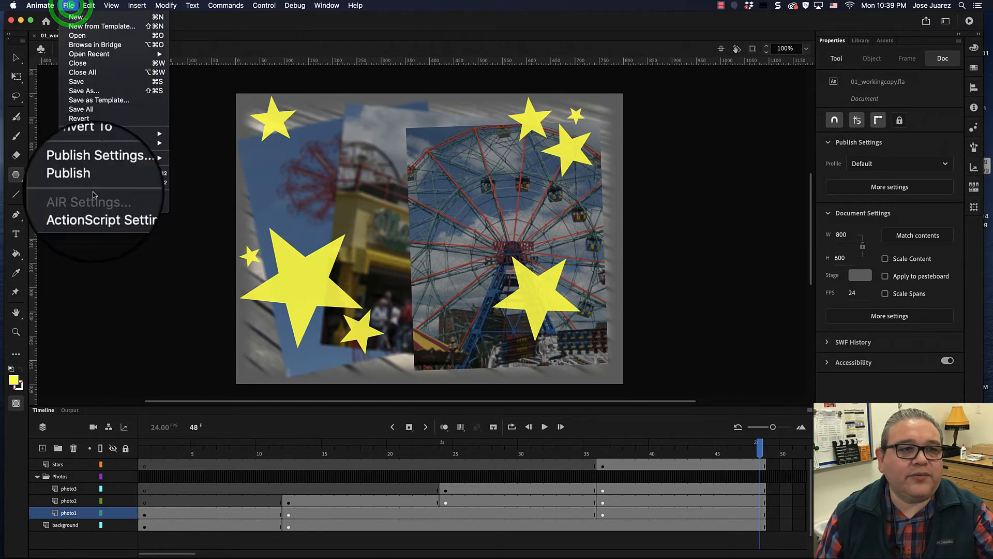
mouse_move(82, 8)
click(491, 27)
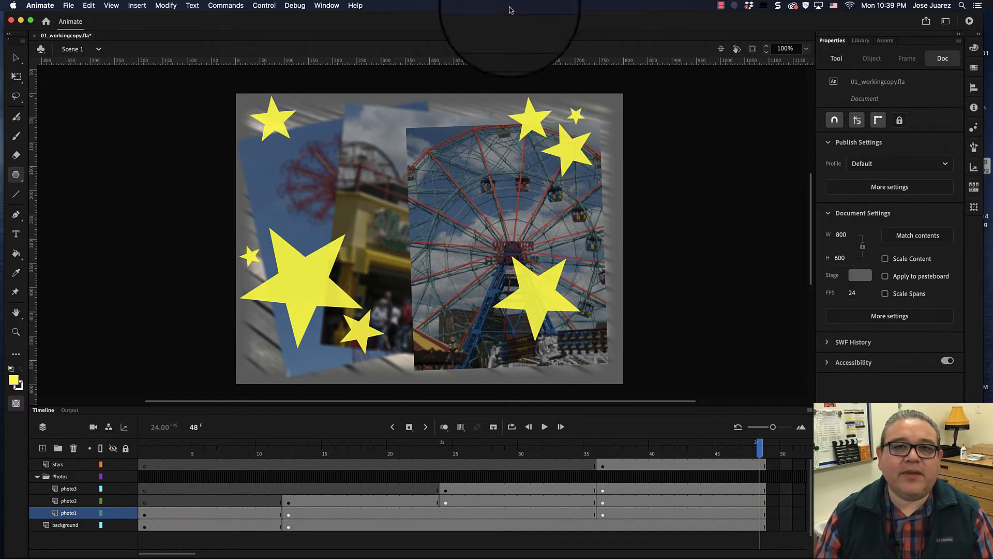
click(374, 31)
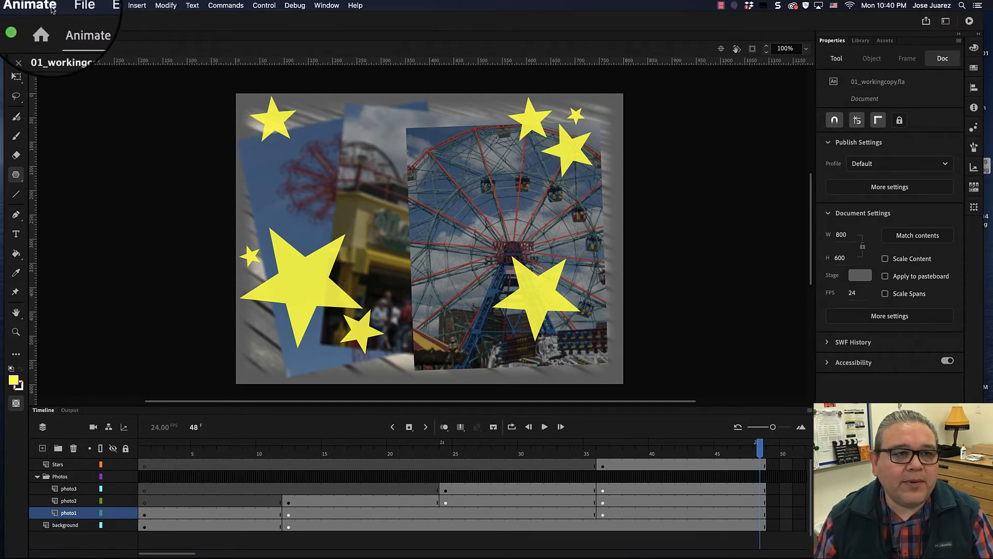
- Examine the Auto-Recovery interval in the General preferences and accept the preferences
click(52, 7)
mouse_move(46, 26)
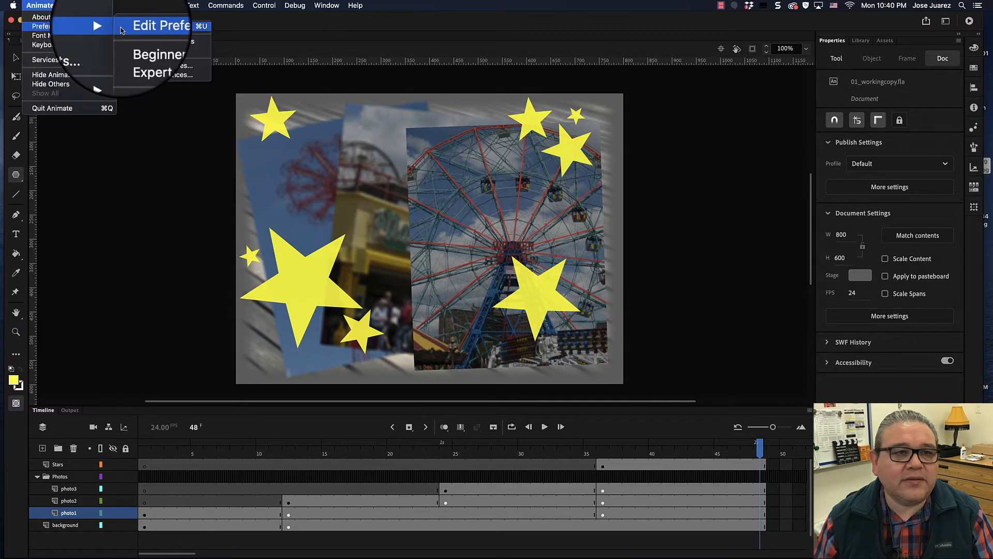
click(123, 28)
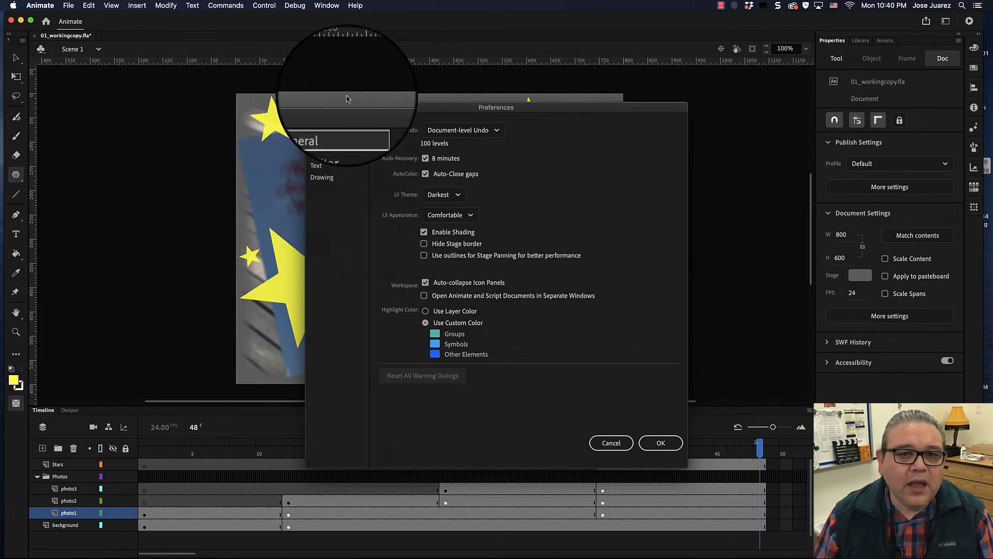
click(327, 120)
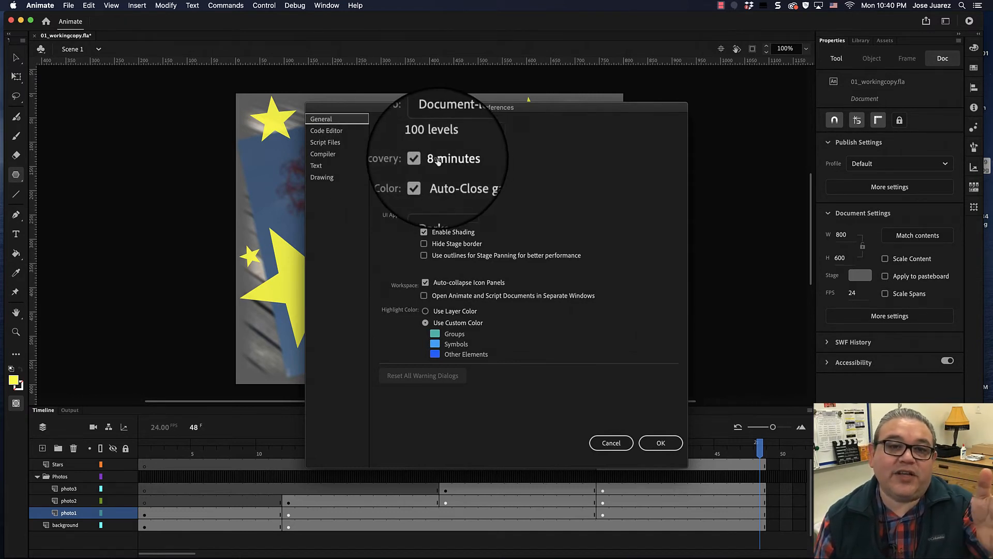
click(439, 157)
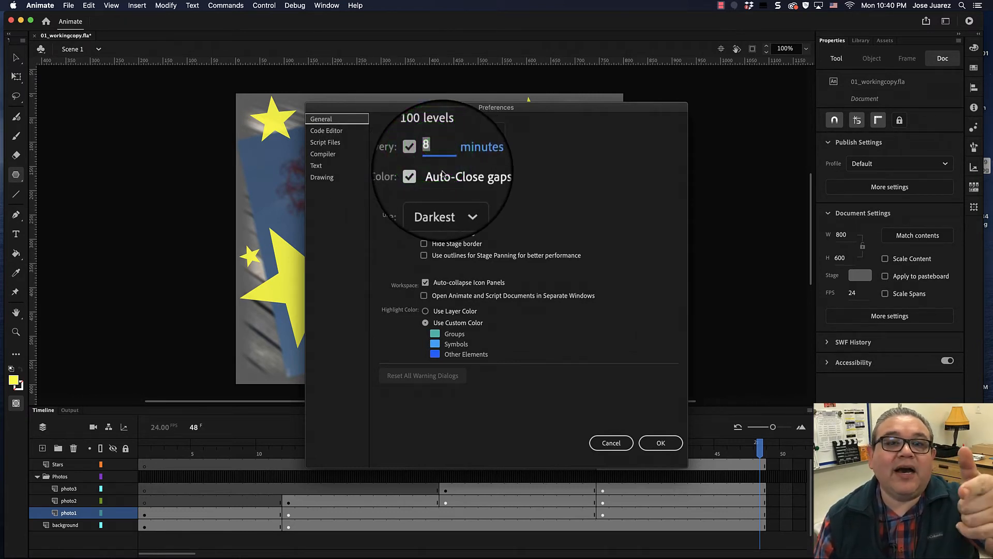
click(511, 155)
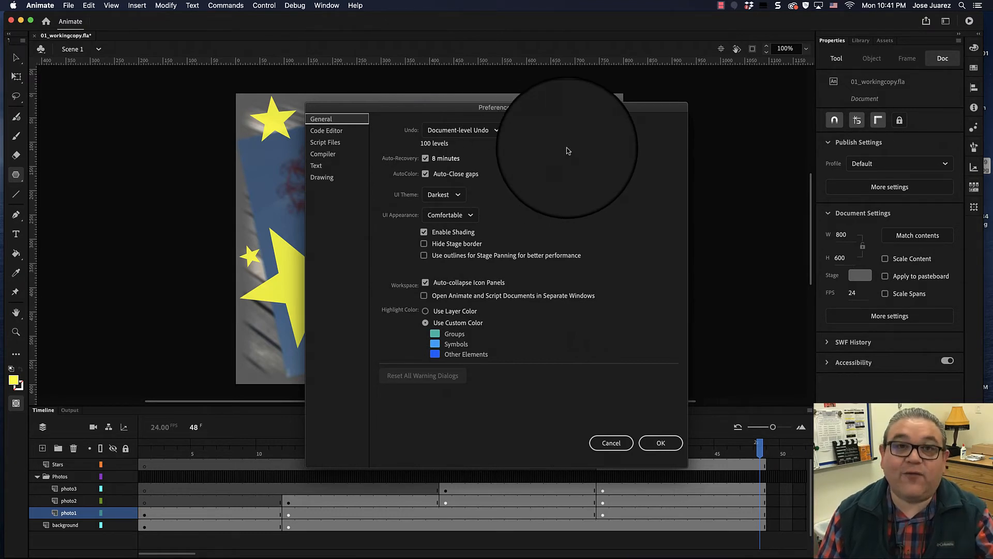
click(651, 449)
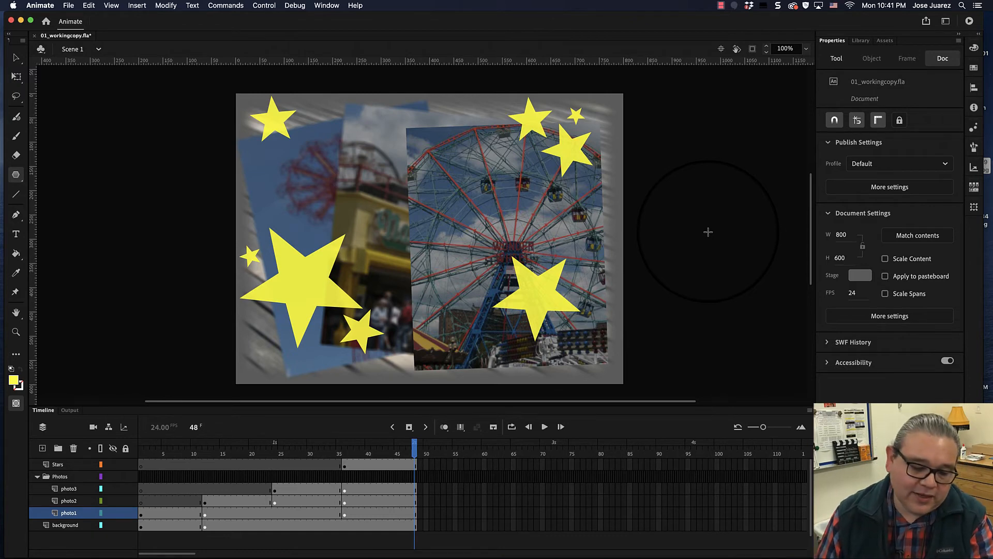
- Save the 01_workingcopy.fla document
click(68, 5)
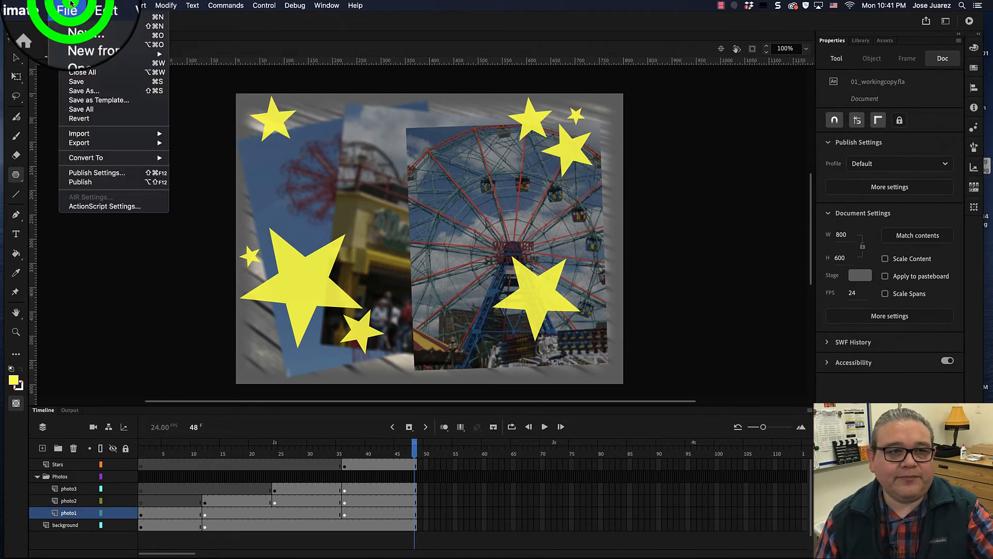
click(78, 84)
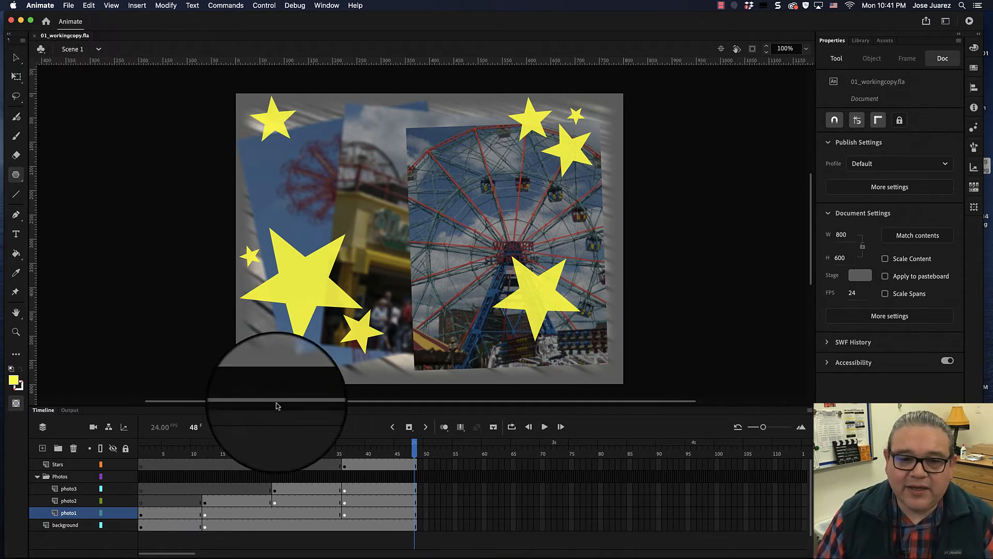
click(173, 553)
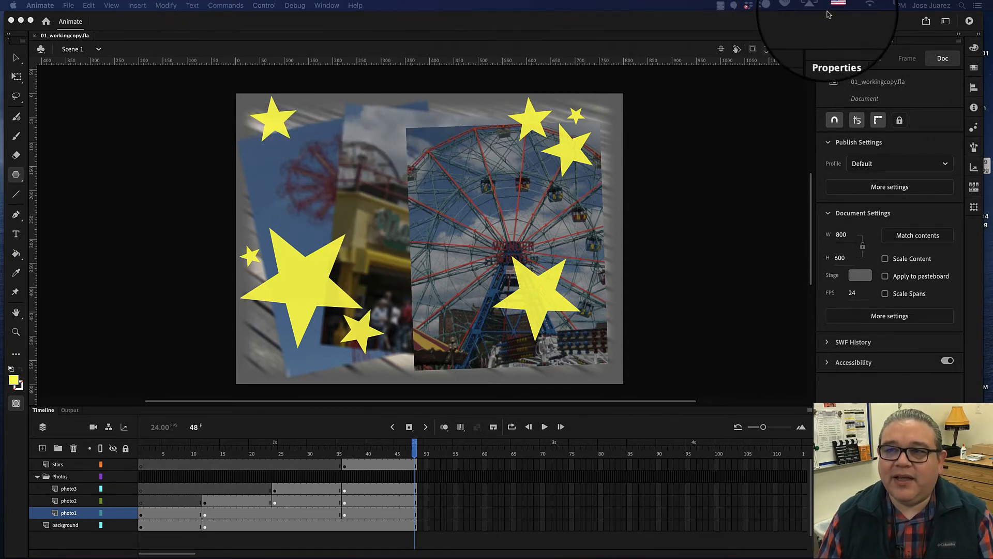
- Test the movie in Animate, watch the preview in its own window and close it
click(916, 21)
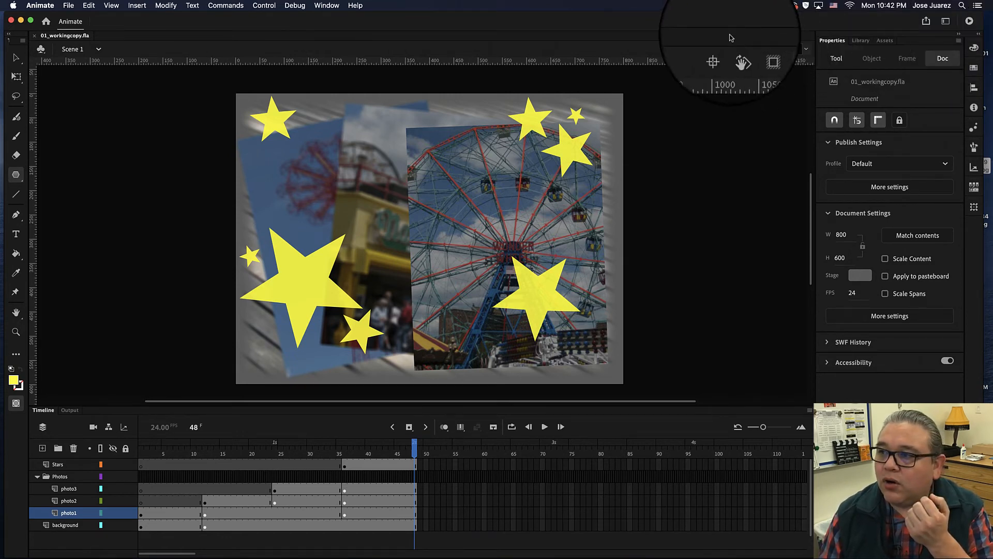
click(268, 4)
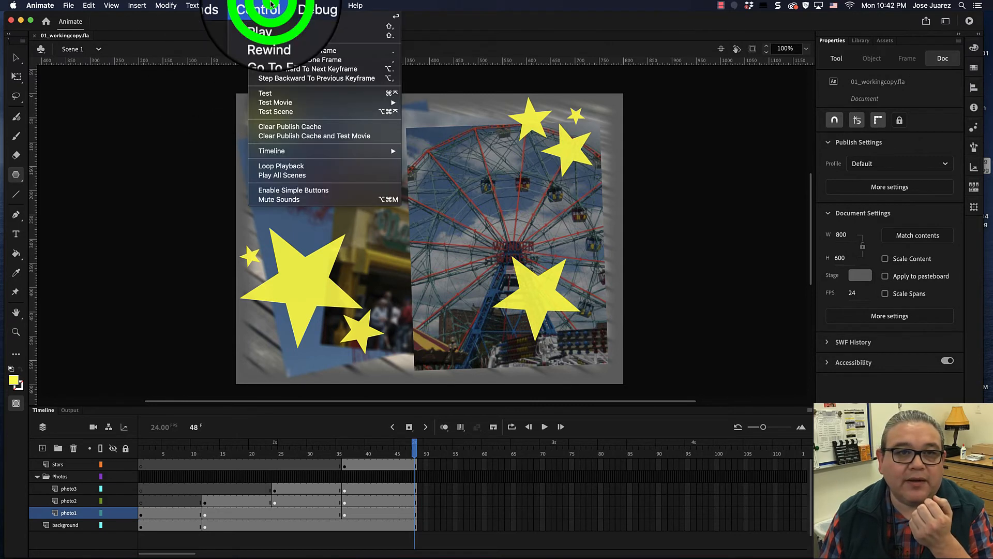
mouse_move(316, 103)
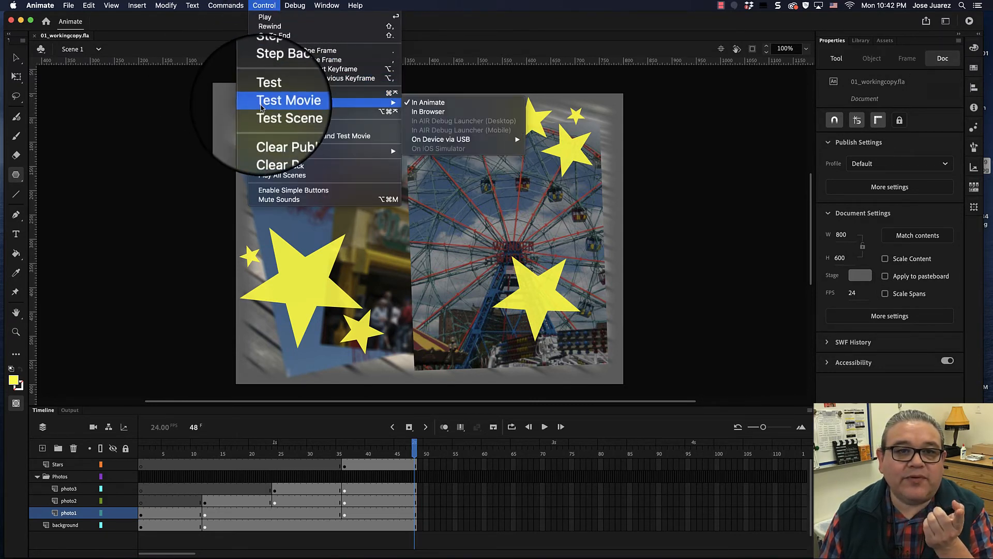
click(419, 103)
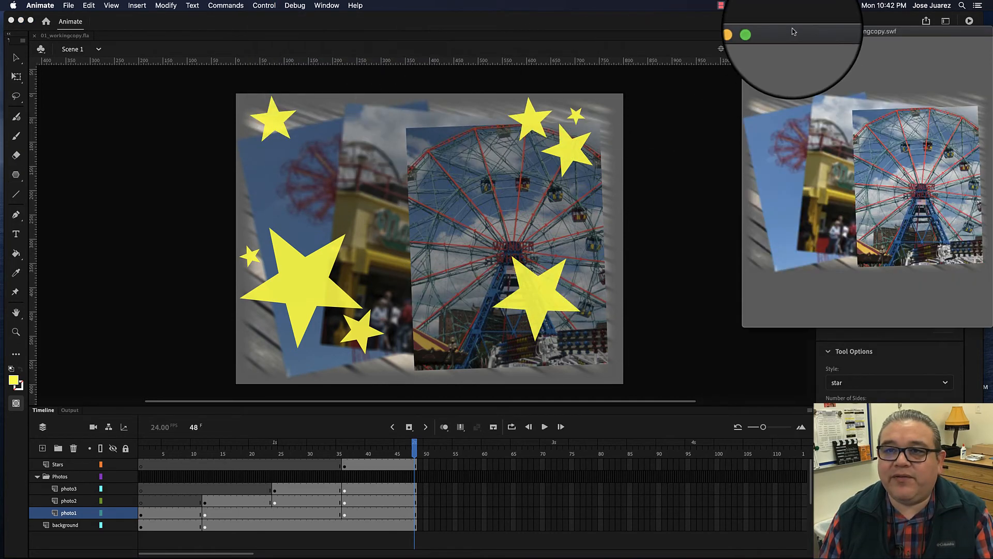
drag(792, 30, 741, 67)
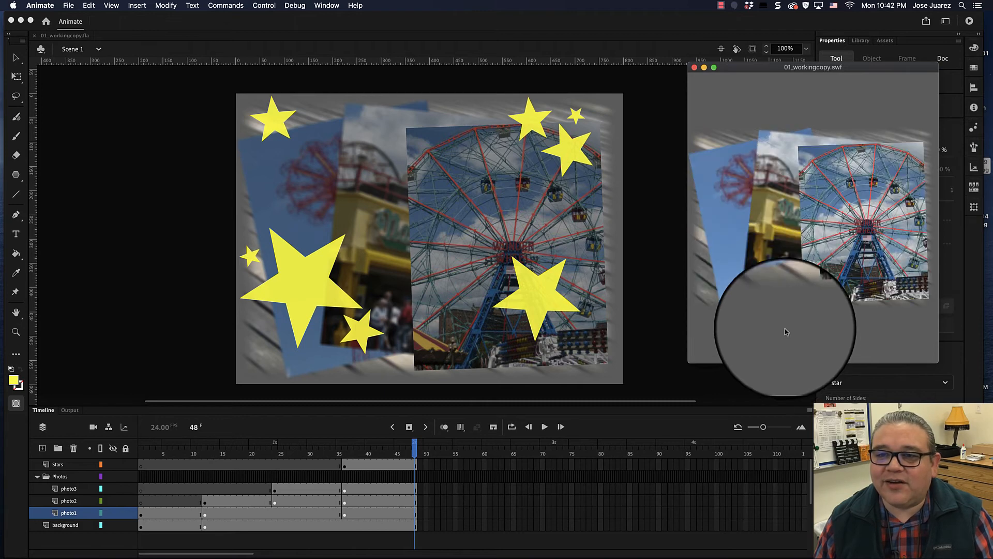
click(694, 67)
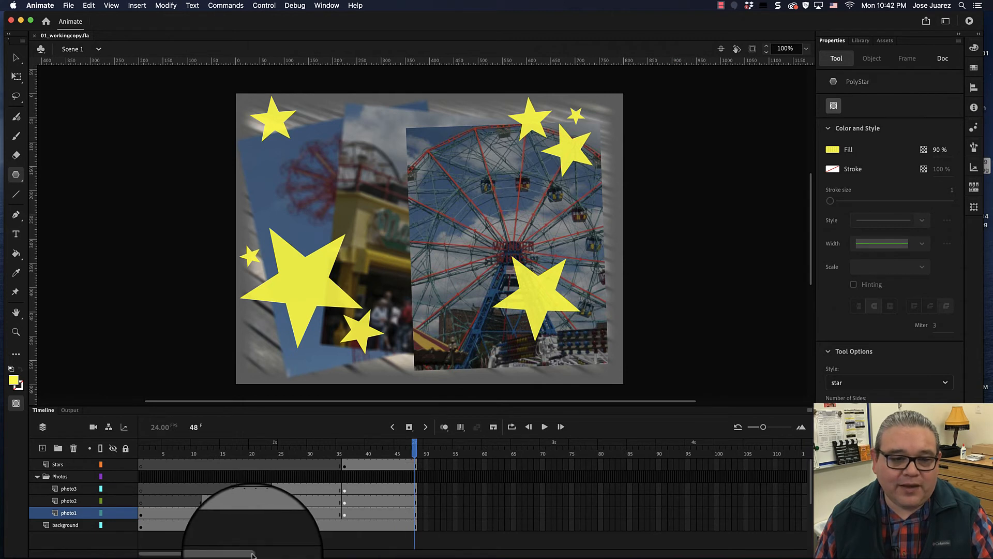
- Turn on timeline looping, extend the loop range to cover frames 1 through 48, and play the animation
drag(763, 427, 769, 427)
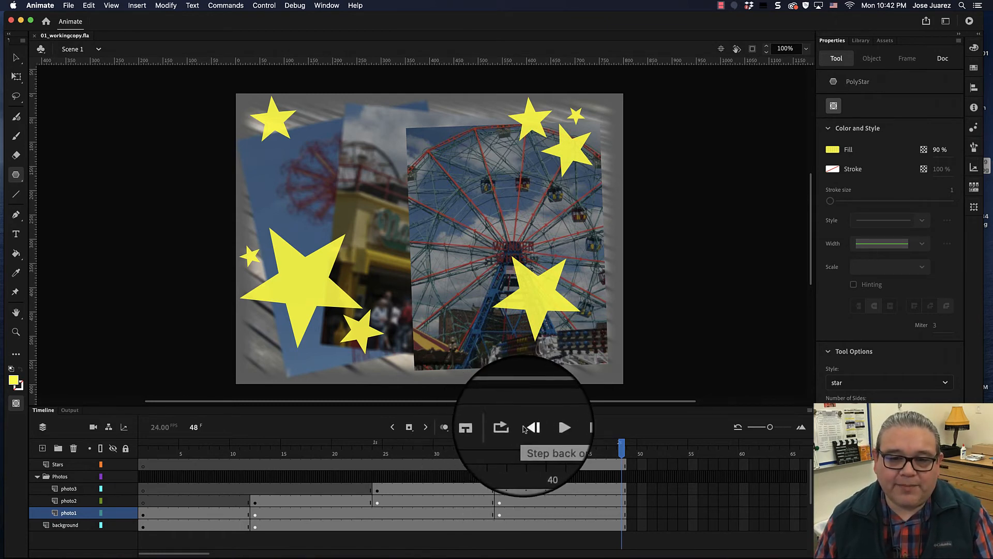
click(512, 429)
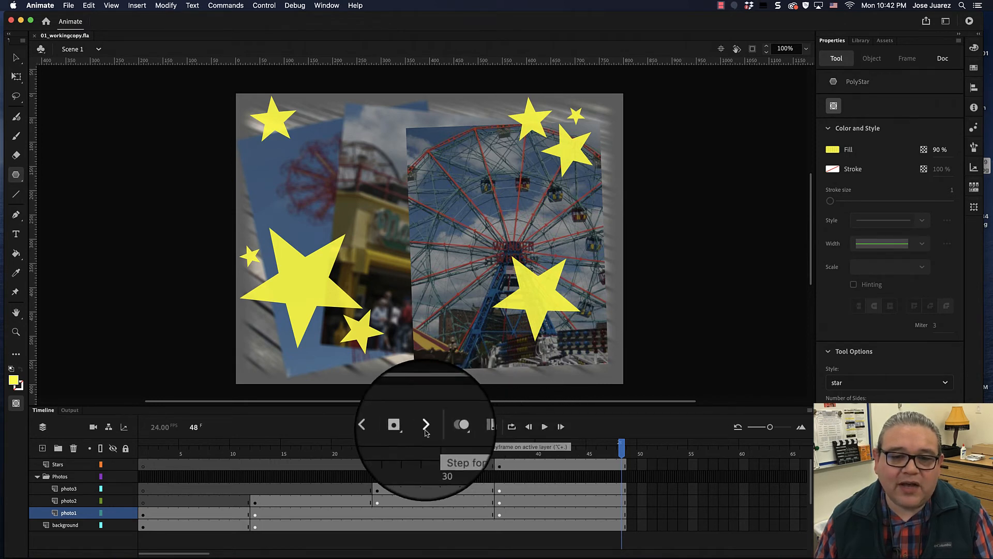
click(511, 428)
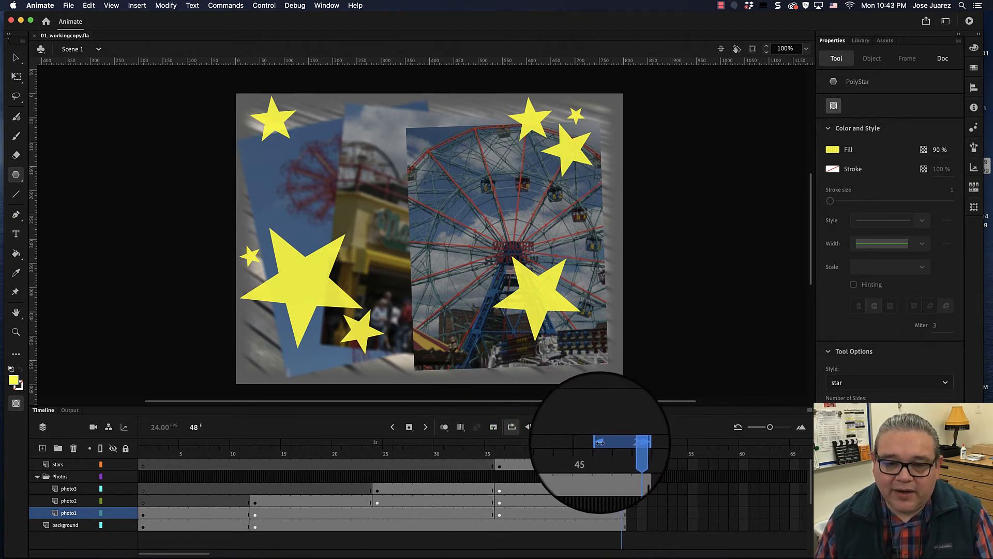
drag(600, 442, 141, 443)
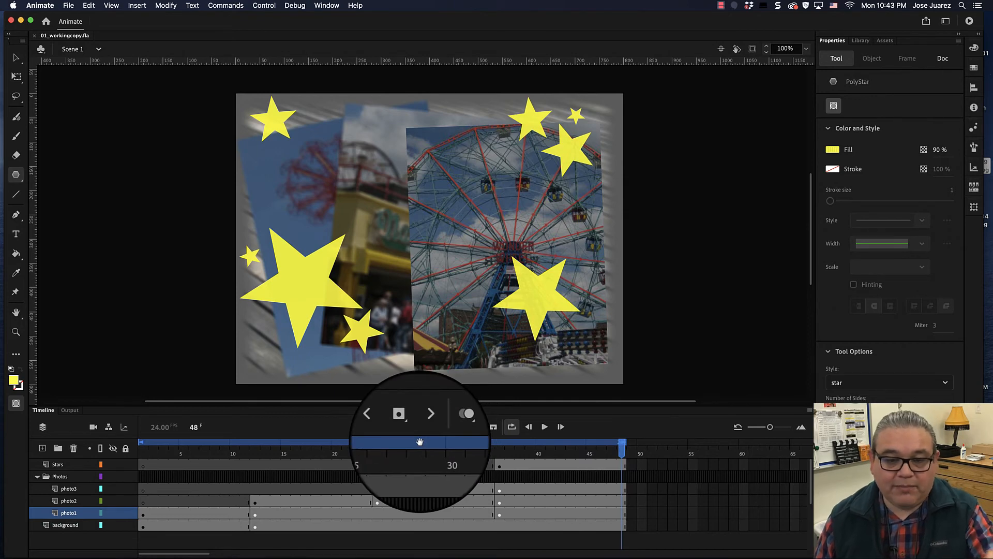
click(545, 426)
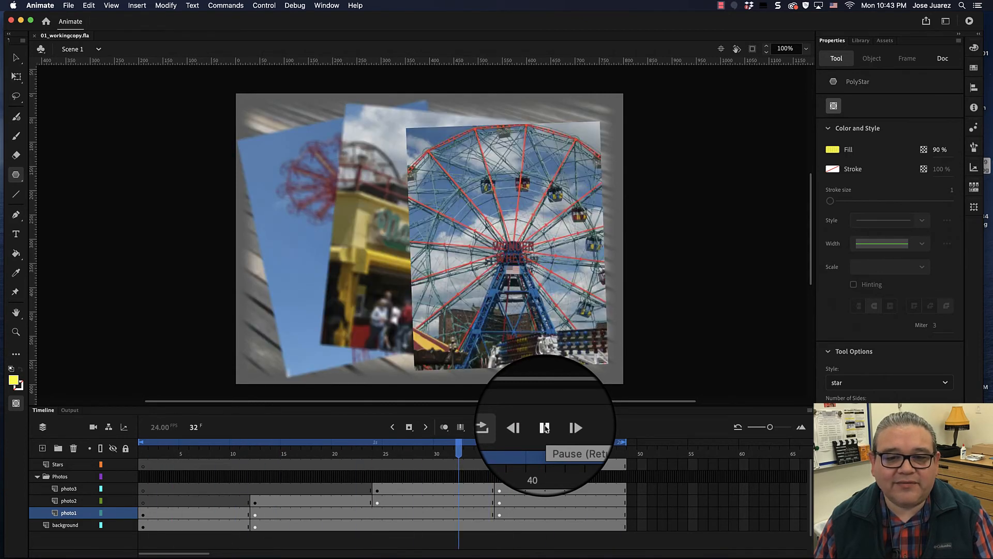
- Pause the animation and turn off timeline looping
click(545, 427)
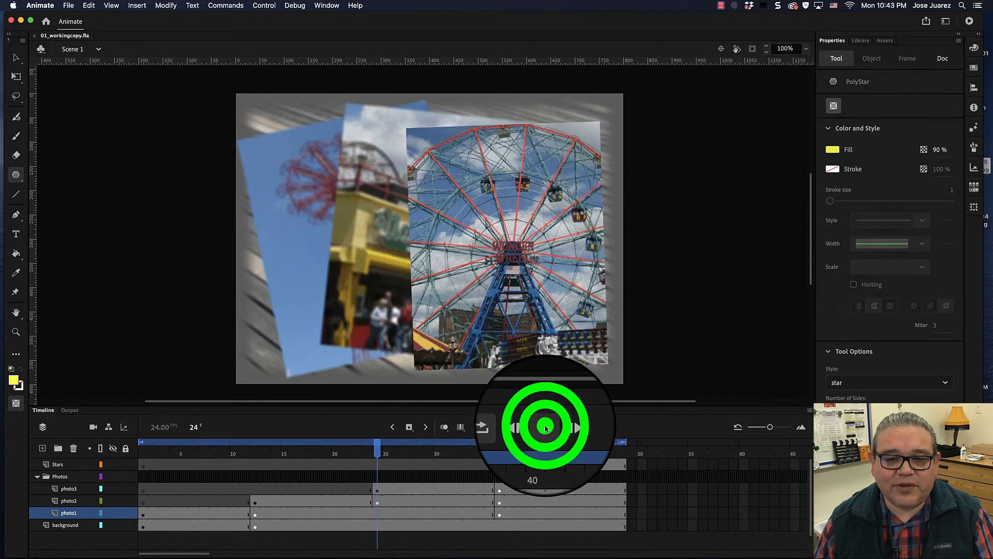
click(511, 427)
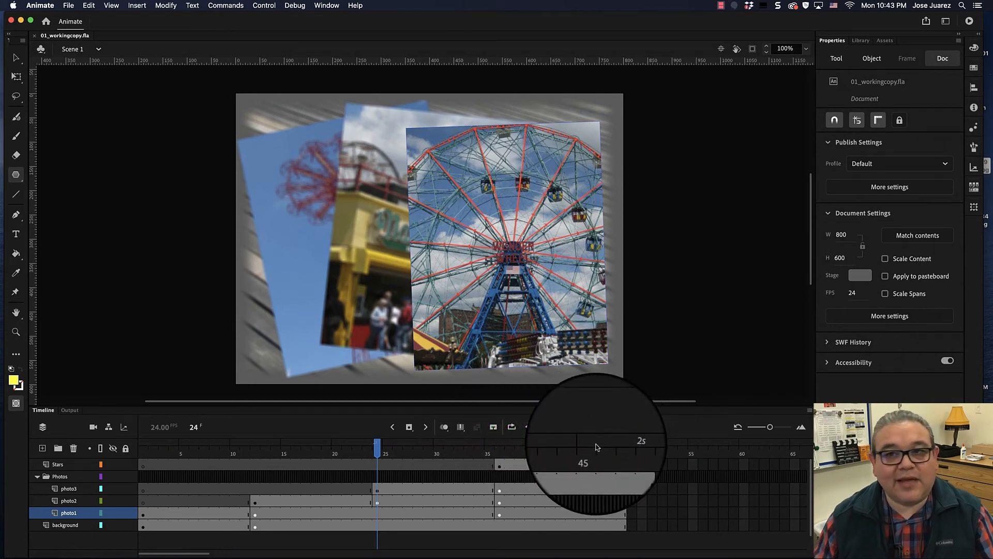
- Test the movie, reposition its preview window, and close the preview
click(970, 21)
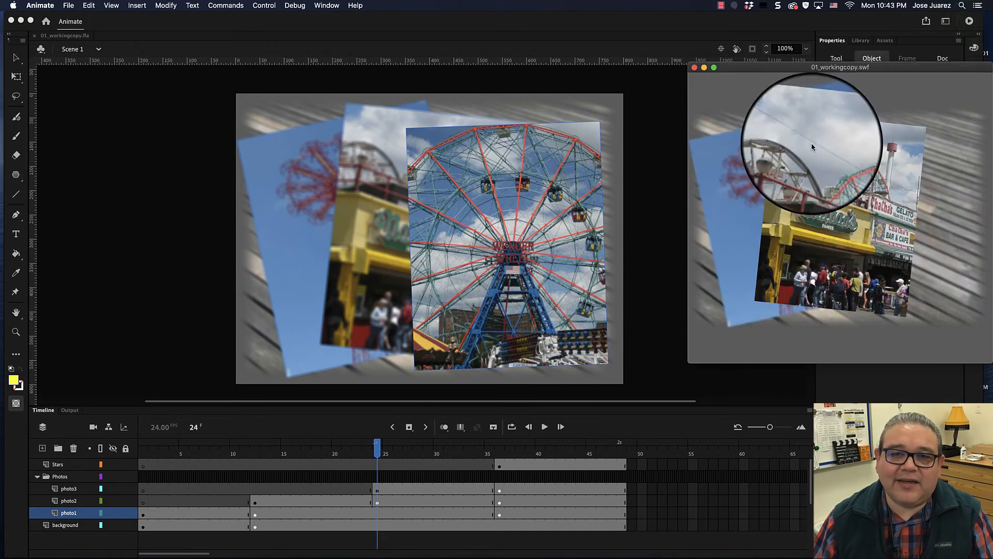
drag(787, 69, 716, 69)
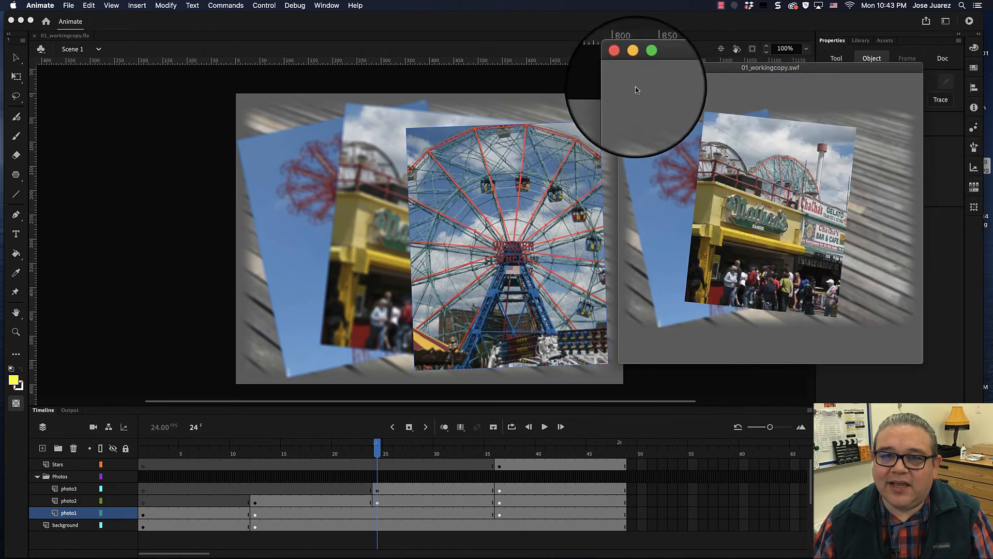
click(624, 70)
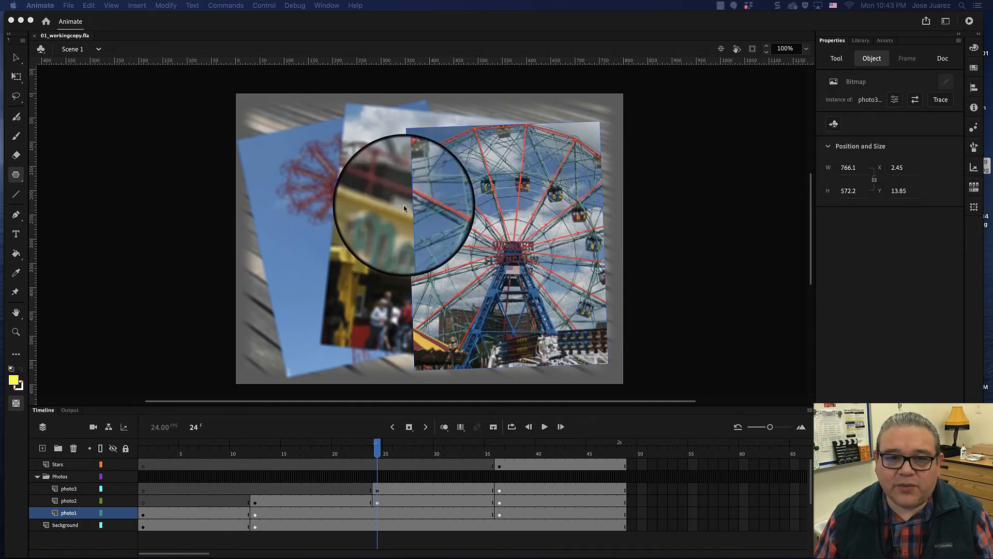
- Select the background image with the Selection tool and examine its position and size properties
click(13, 58)
click(535, 102)
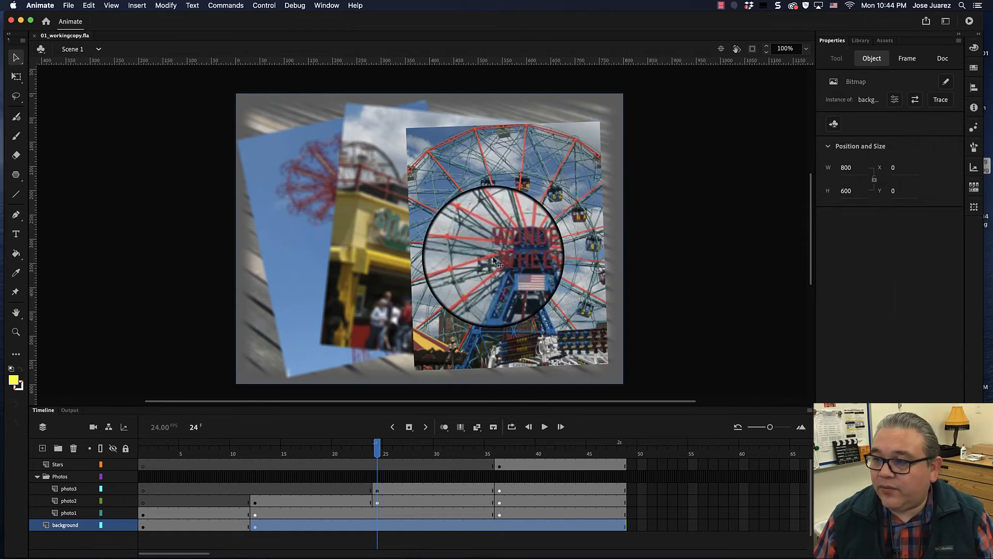
click(847, 167)
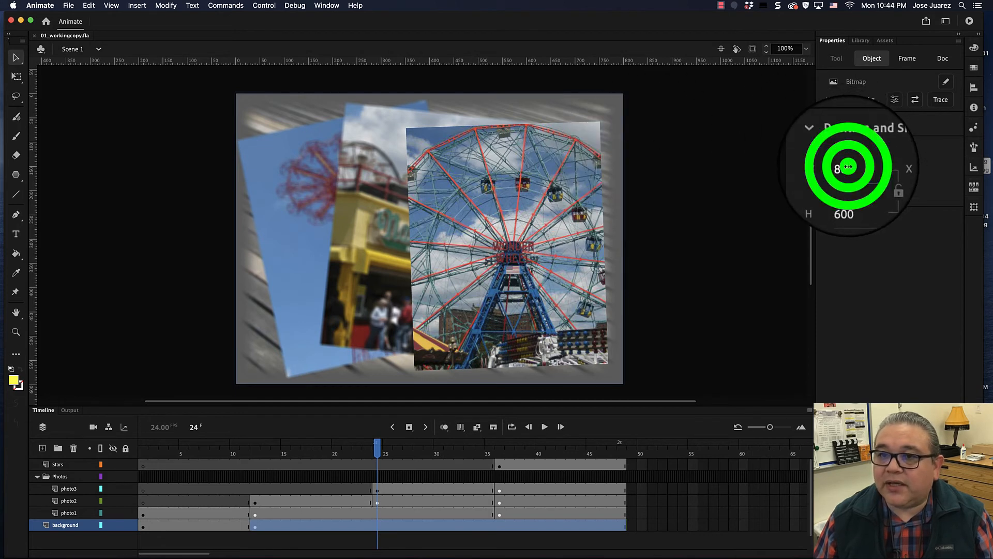
click(869, 282)
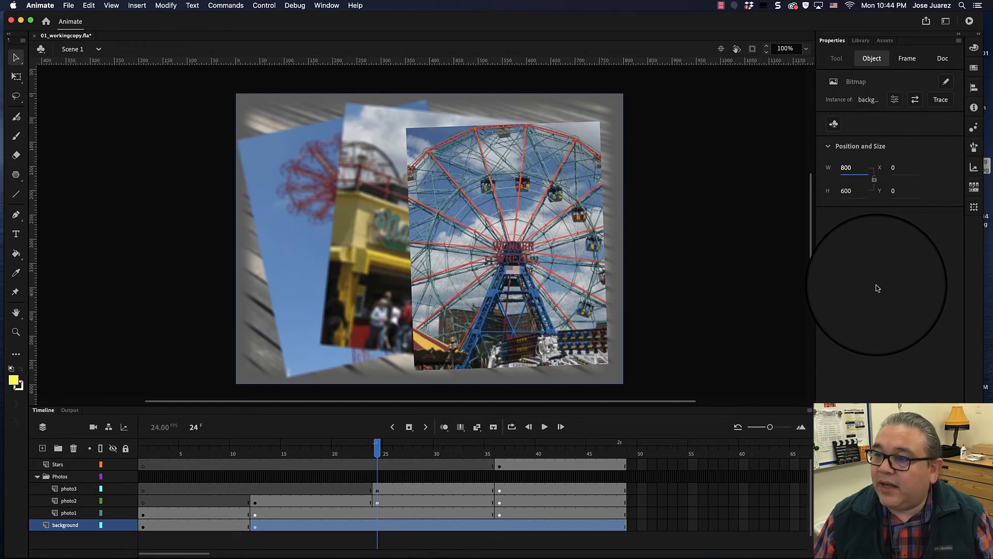
click(834, 45)
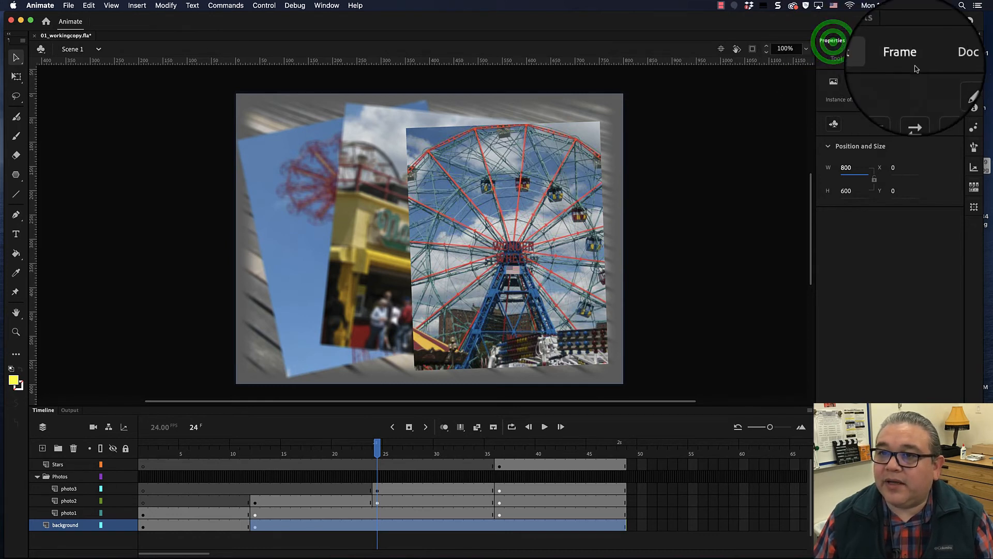
- Open the complete Document Settings from the document properties and move the dialog upward
click(945, 63)
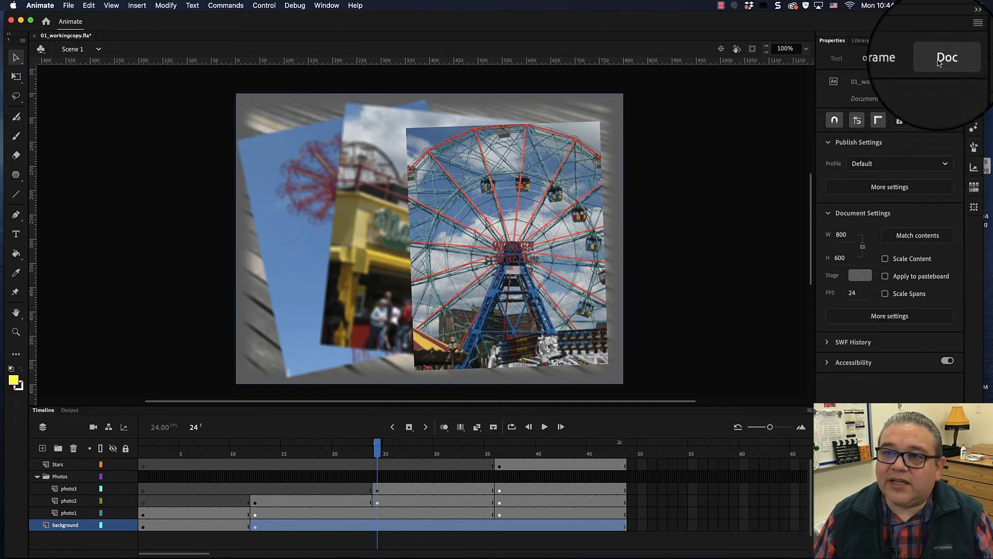
click(942, 58)
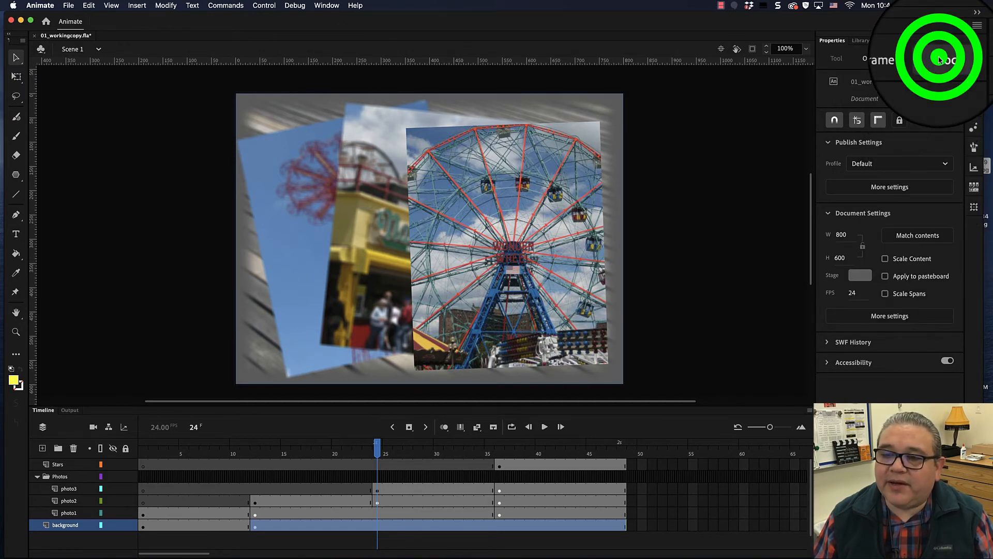
click(890, 316)
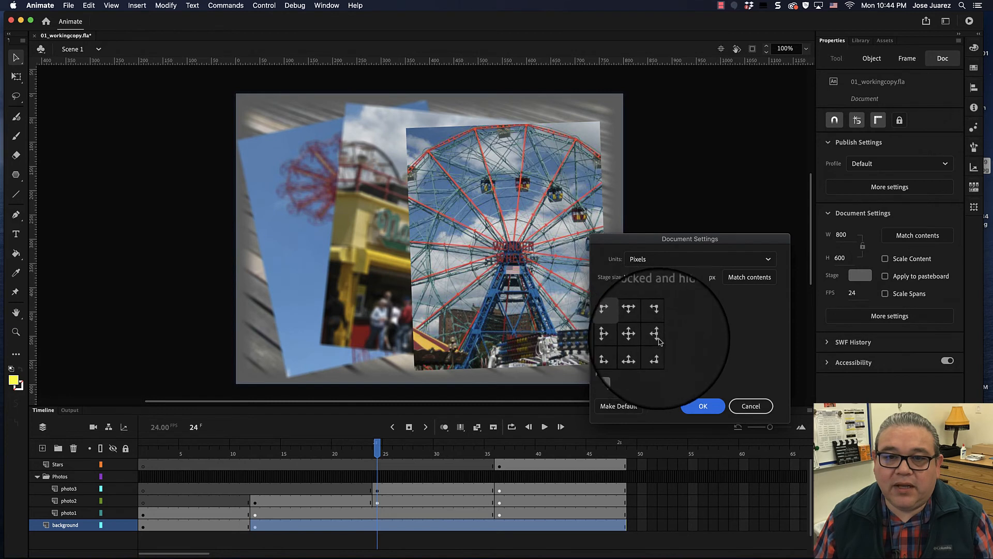
drag(728, 239, 740, 110)
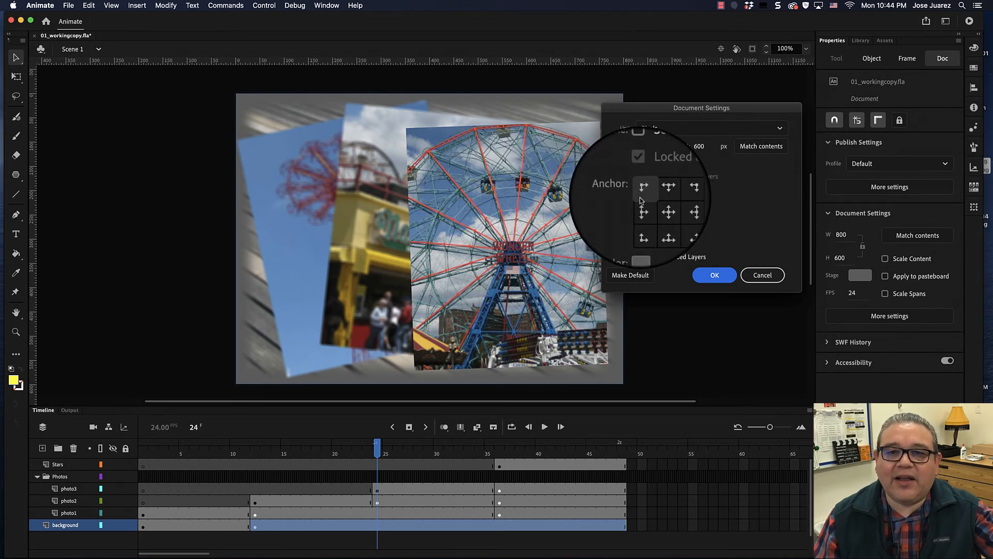
- Try the different anchor positions for resizing the stage, ending on the top-left anchor
click(668, 192)
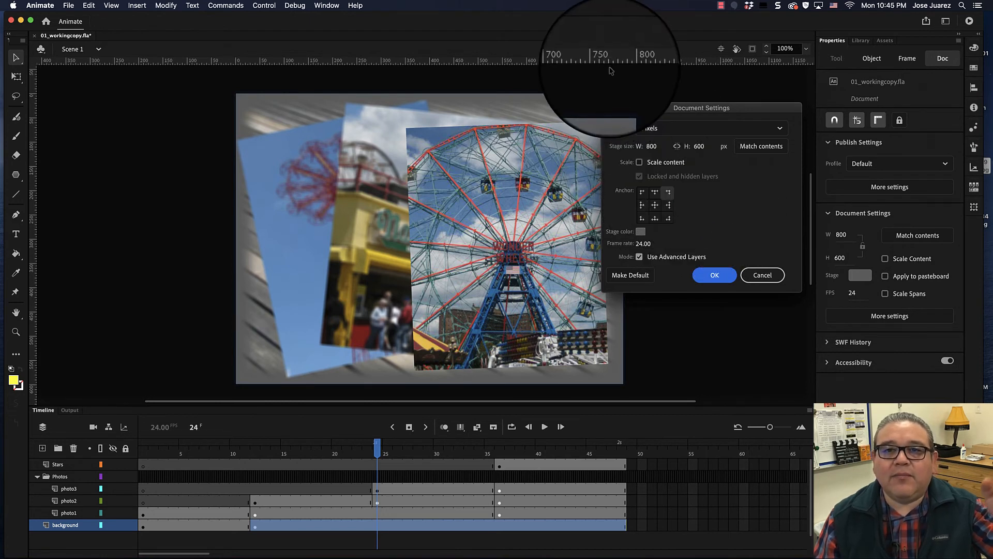
click(641, 193)
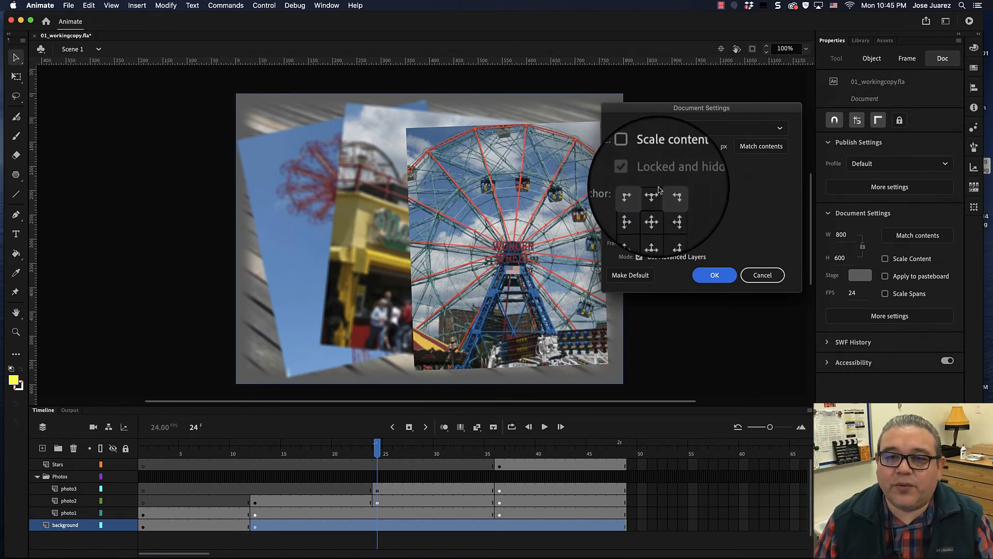
click(655, 197)
click(655, 197)
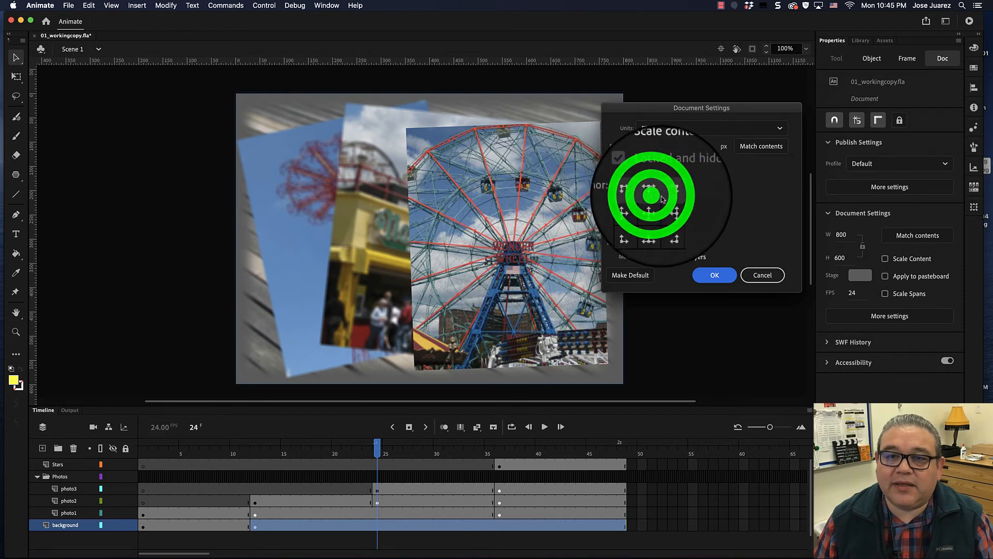
click(667, 196)
click(654, 197)
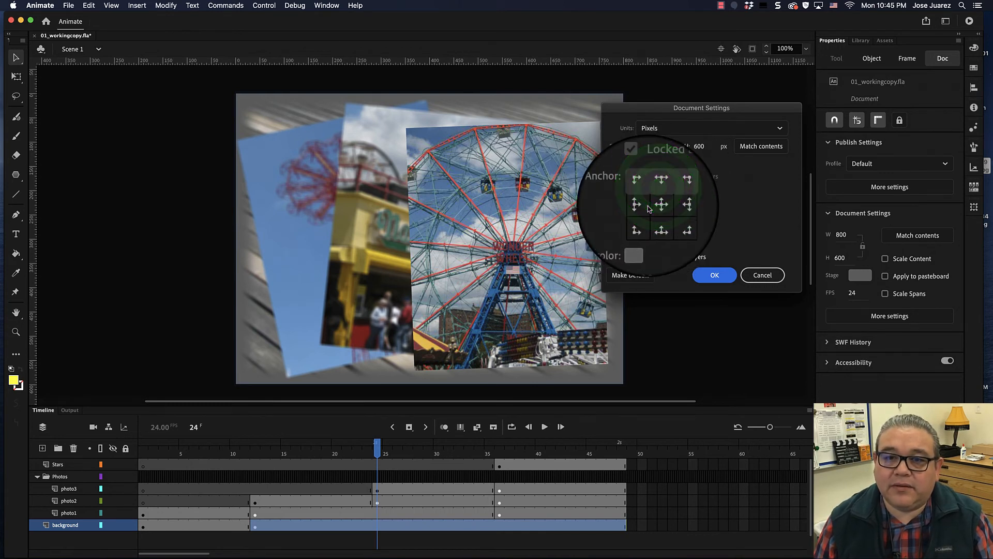
click(647, 201)
click(666, 203)
click(667, 193)
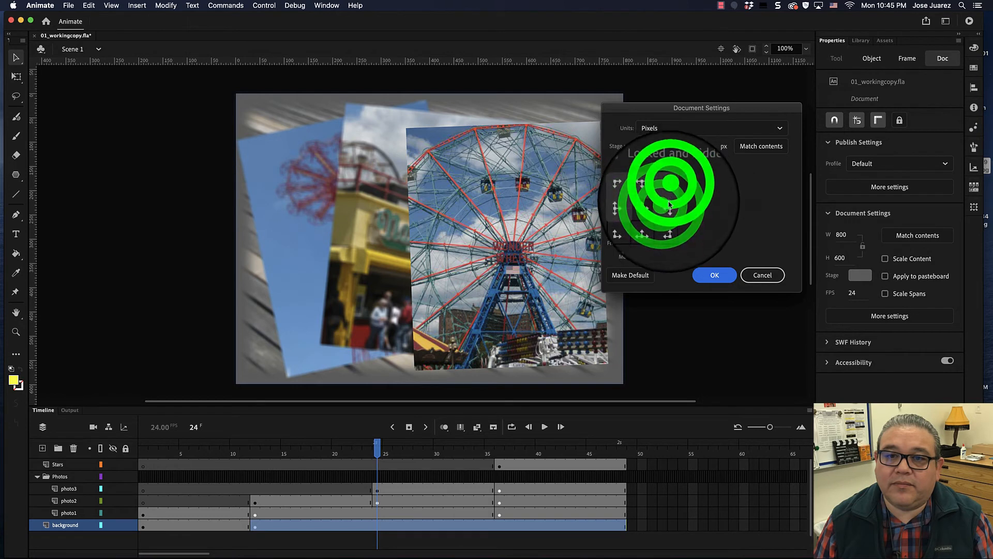
click(655, 204)
click(655, 219)
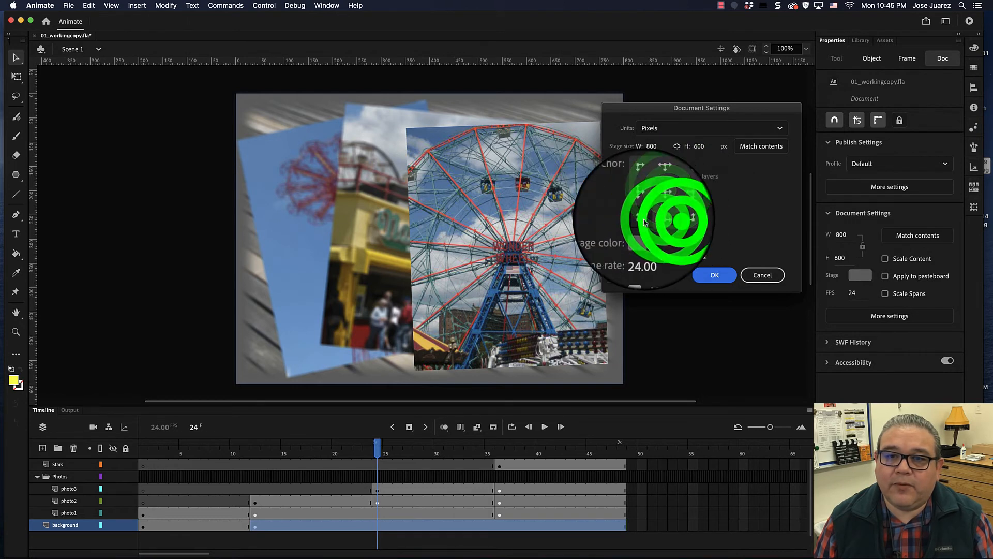
click(644, 194)
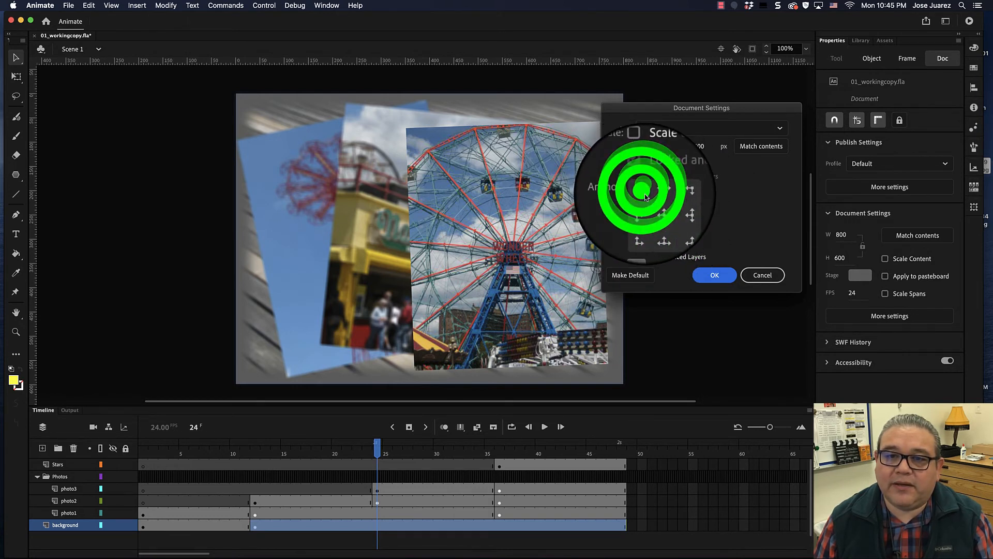
click(642, 193)
click(652, 194)
click(664, 196)
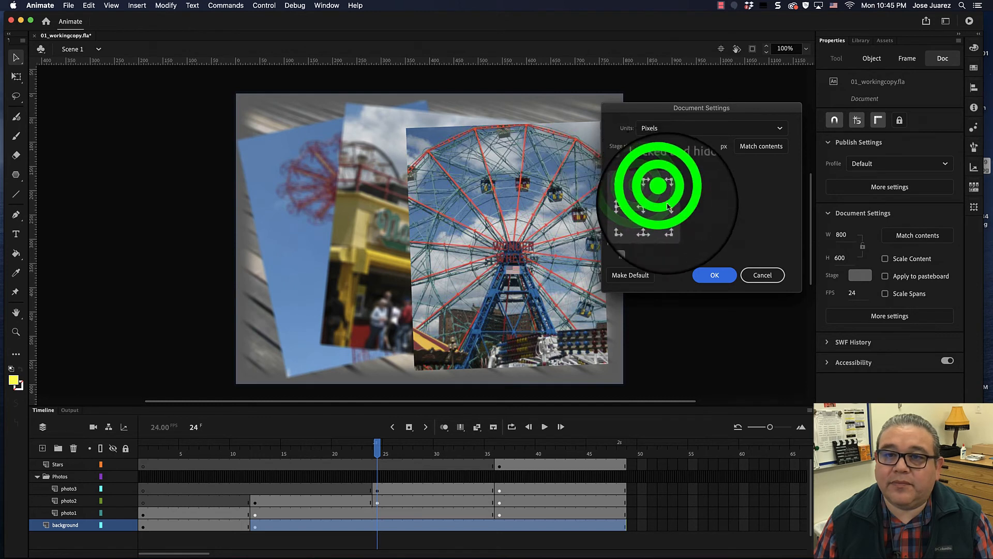
click(687, 219)
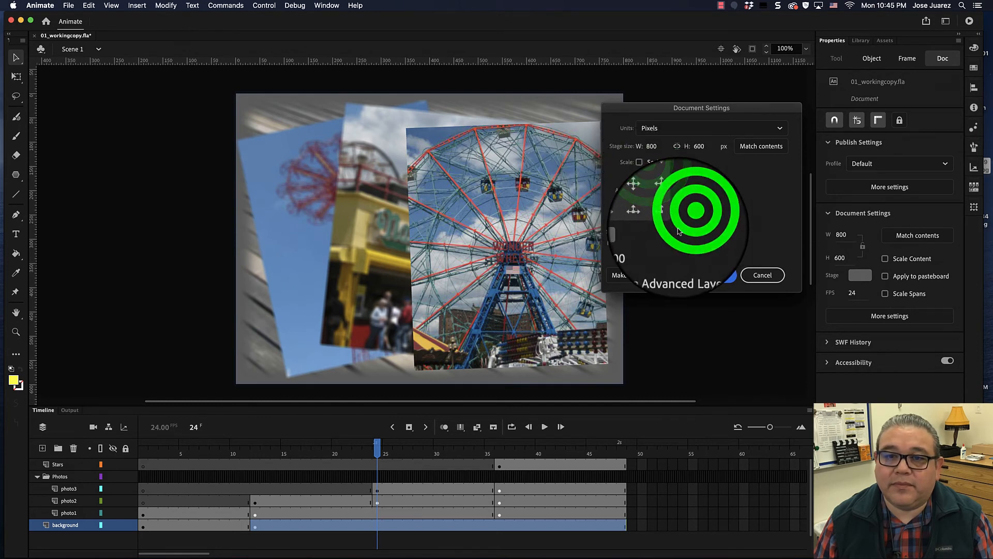
click(654, 219)
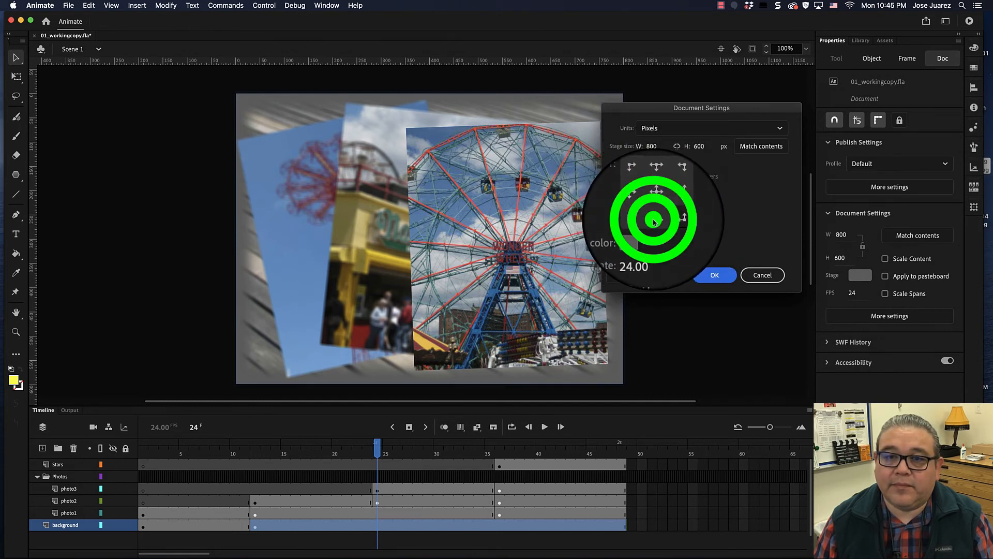
click(643, 218)
click(641, 206)
click(654, 206)
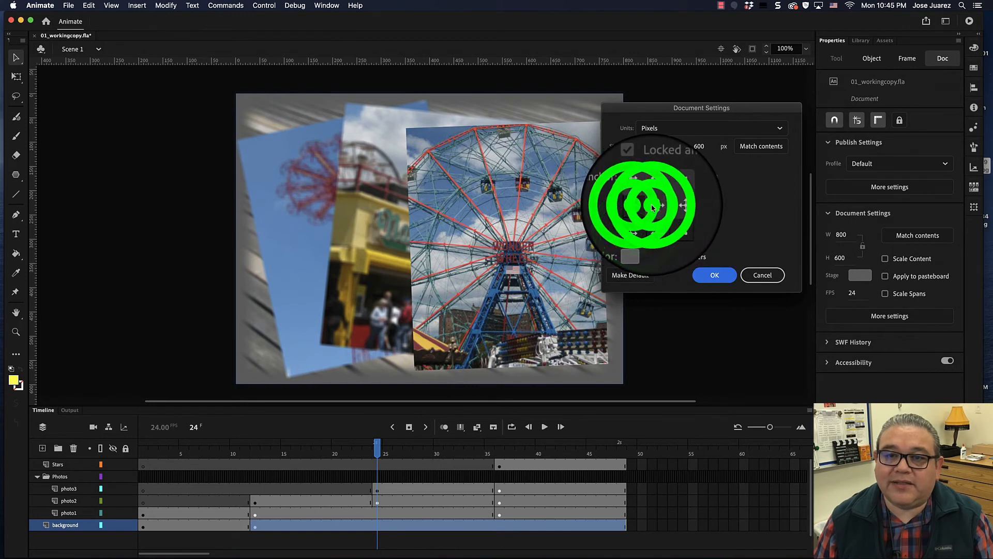
click(655, 194)
click(668, 193)
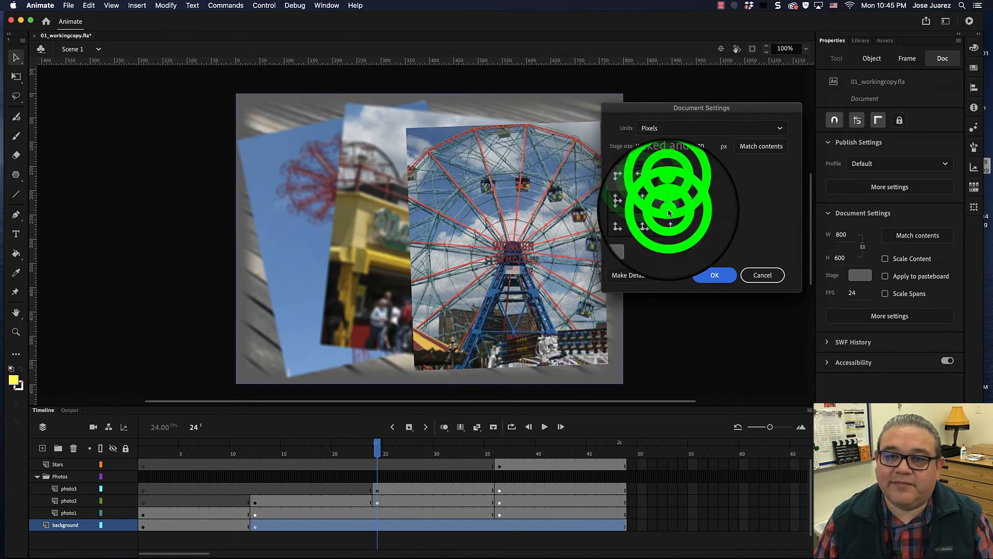
click(667, 205)
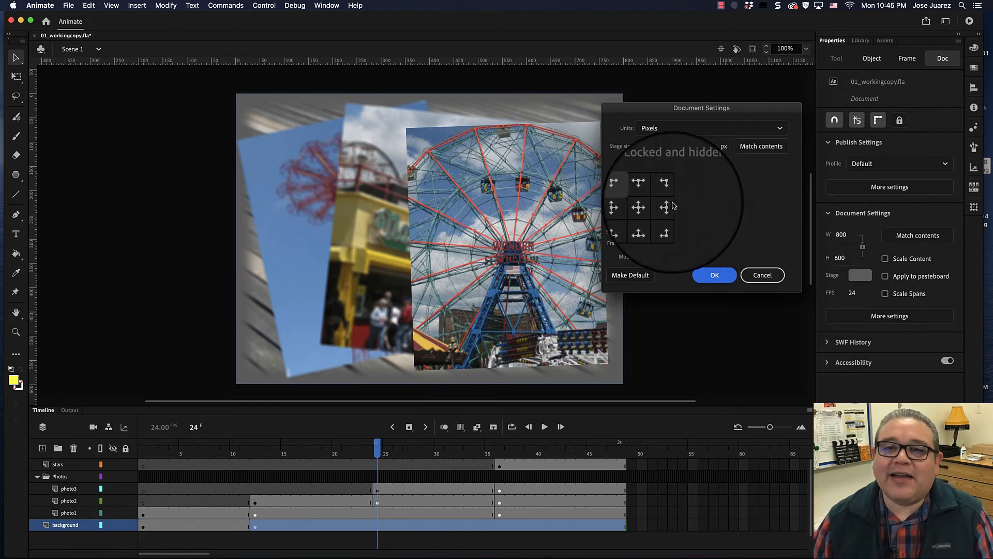
click(732, 192)
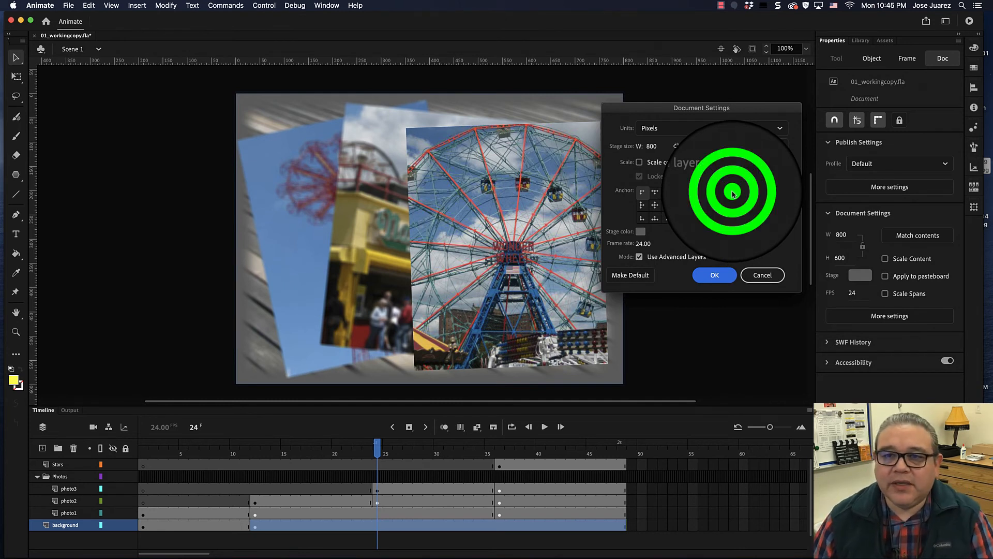
- Resize the stage to 400 by 300 px with Scale content enabled and accept the document settings
click(652, 146)
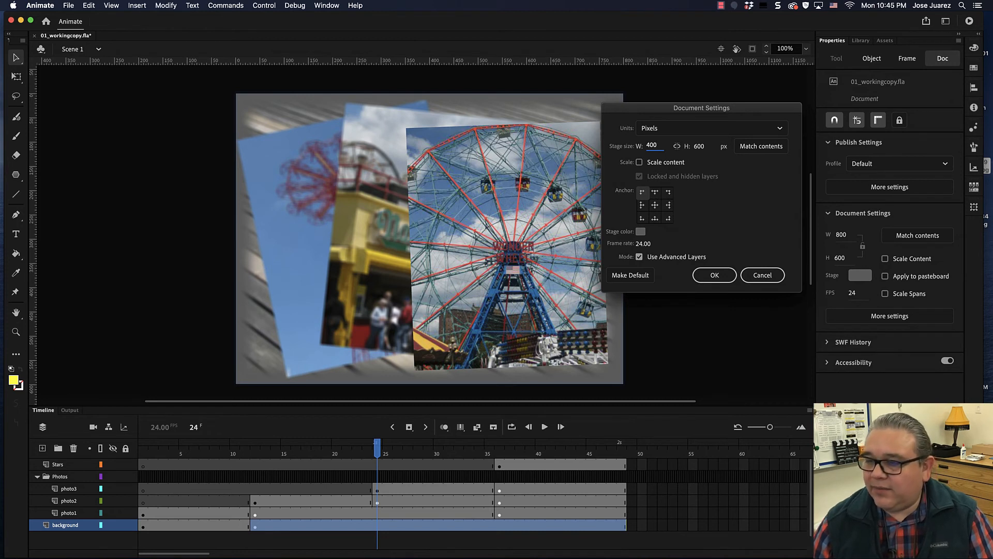
click(700, 147)
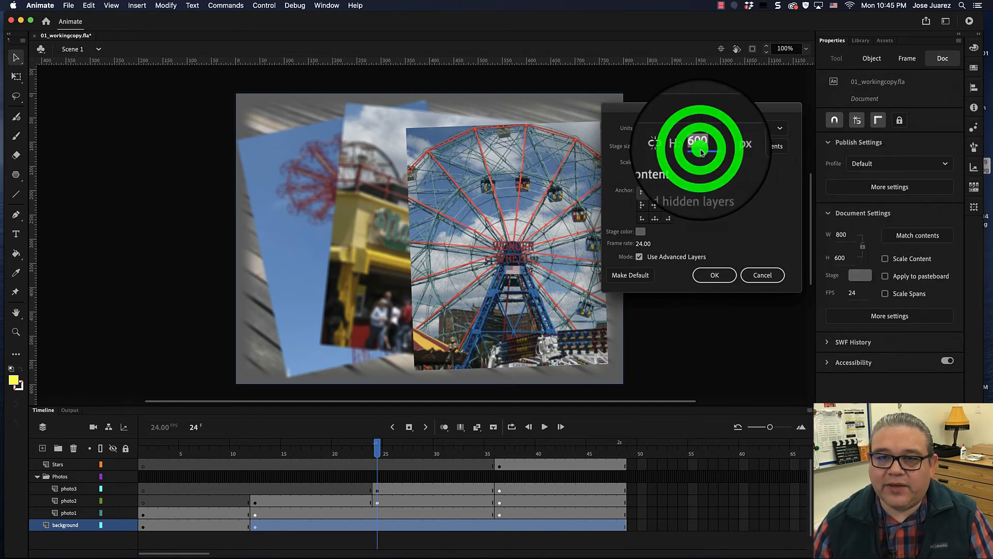
text(3)
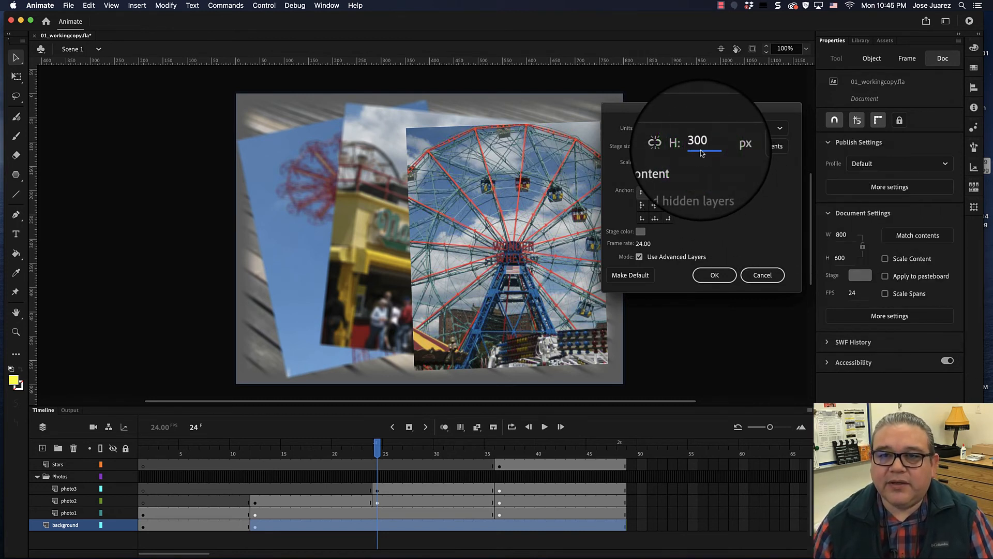
click(725, 166)
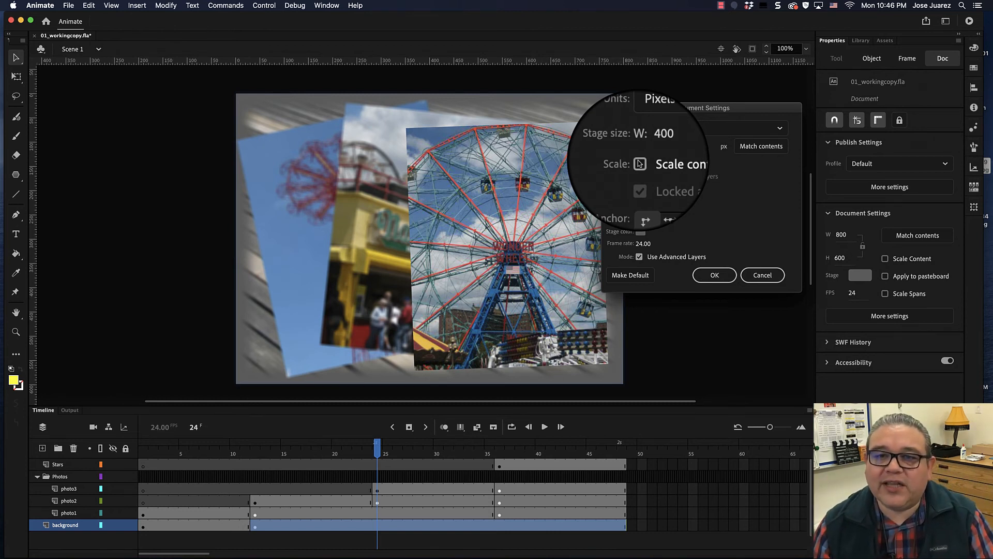
click(640, 162)
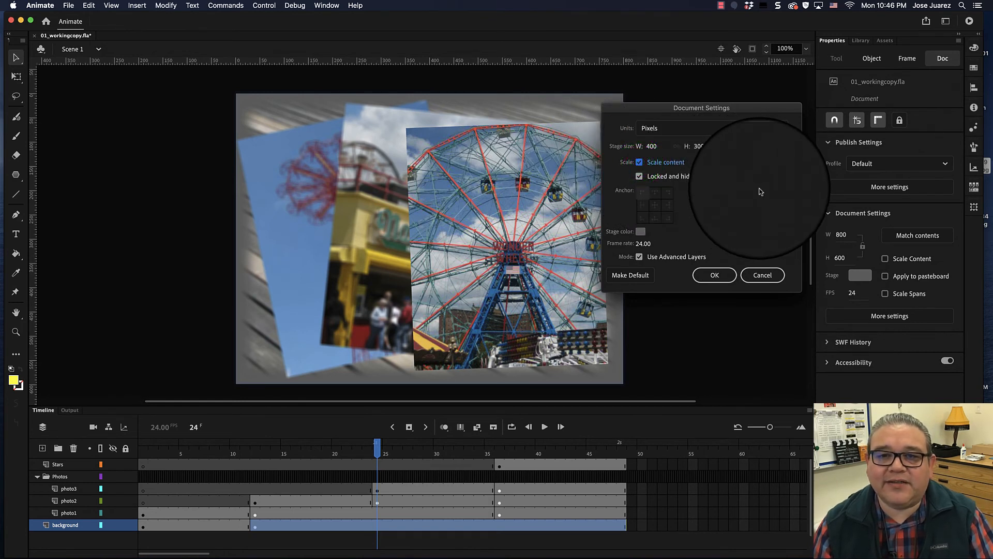
click(710, 276)
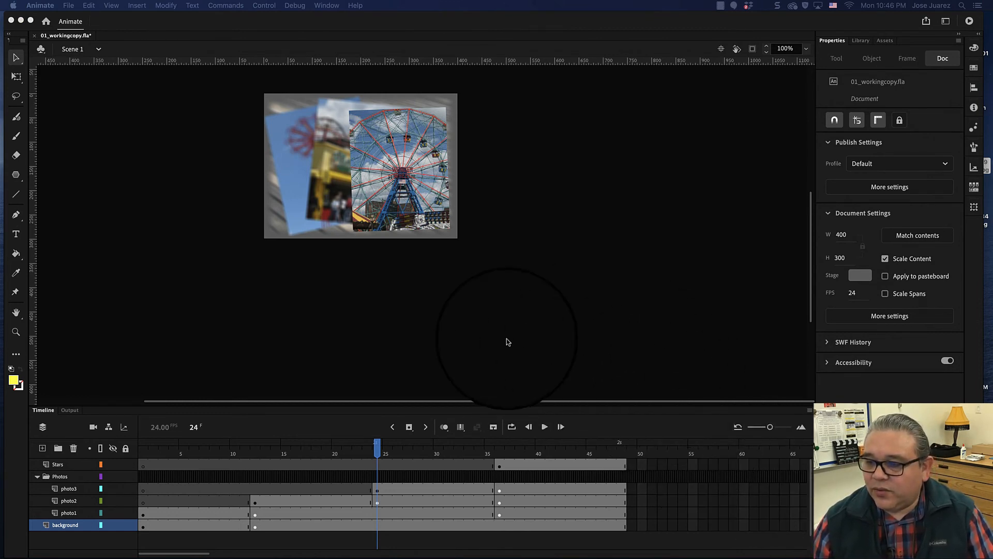
- Save the resized document under the new name 01_workingcopy_resized.fla in the 01Start folder and play its timeline
click(125, 22)
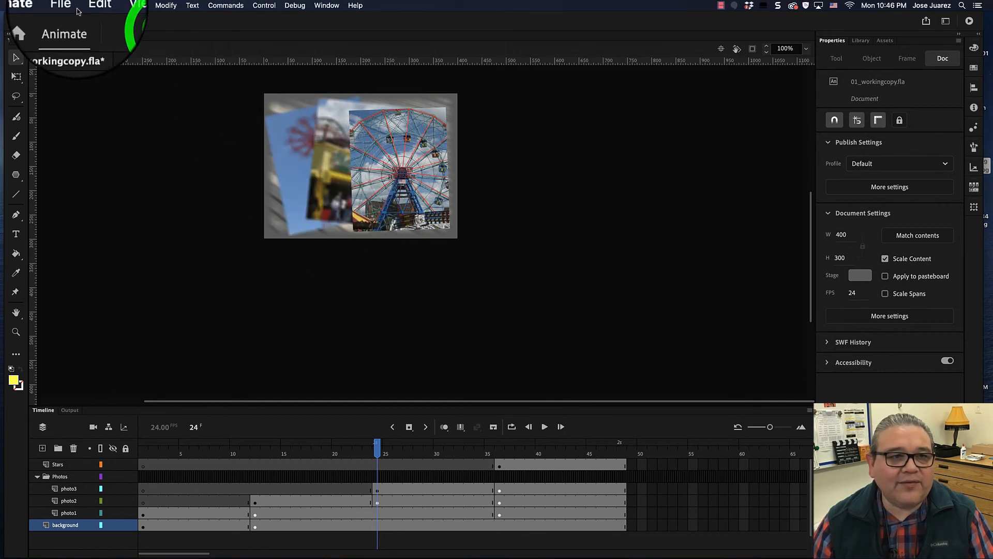
click(69, 5)
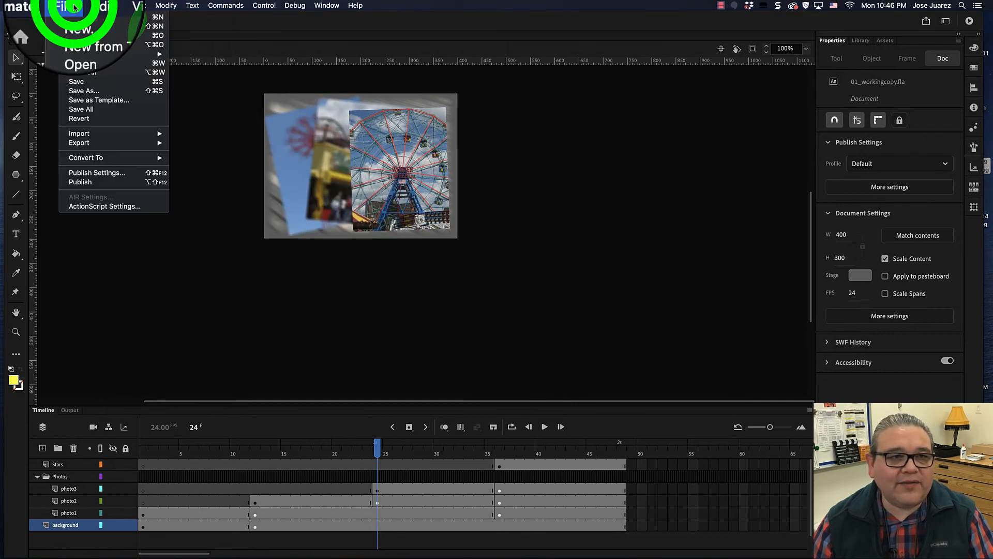
click(73, 89)
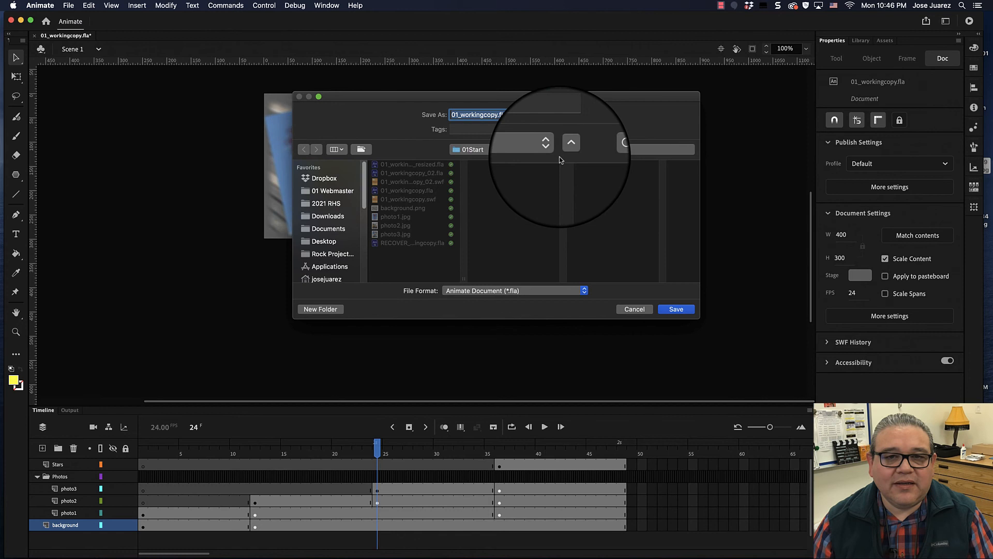
click(498, 114)
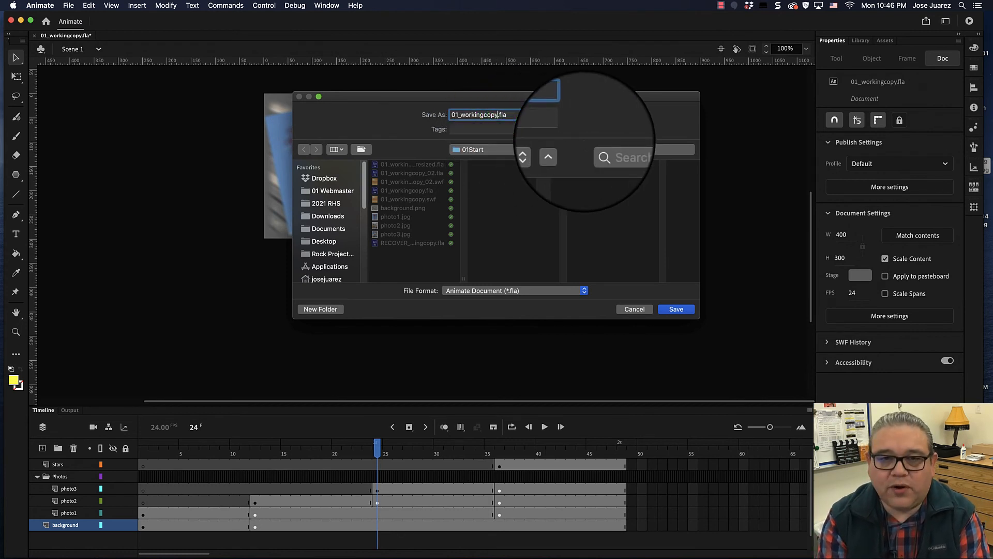
text(_)
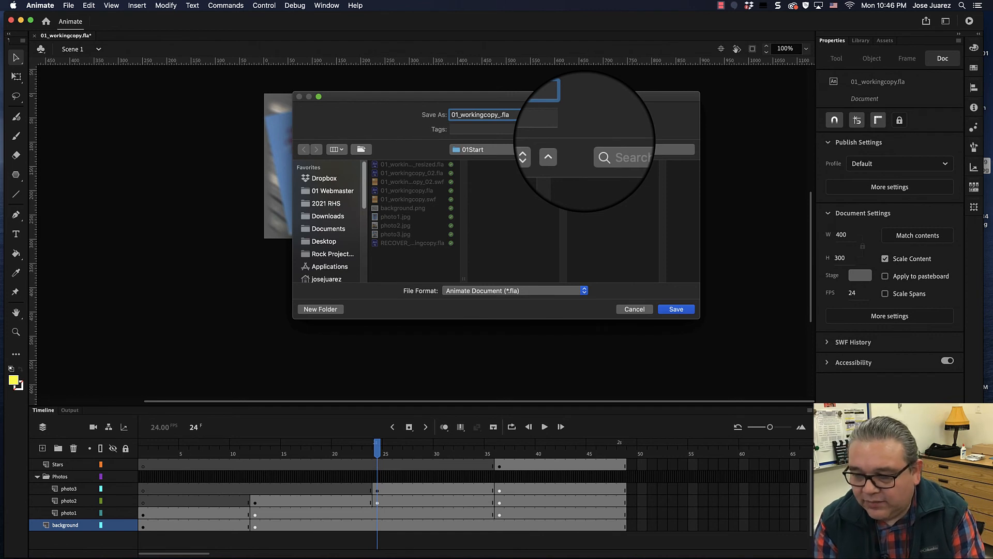
text(rez)
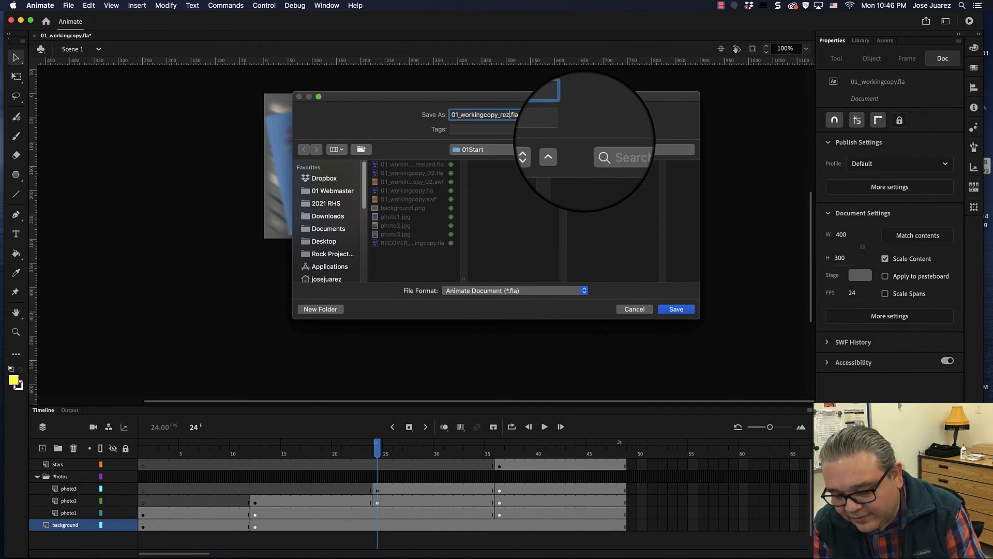
text(i)
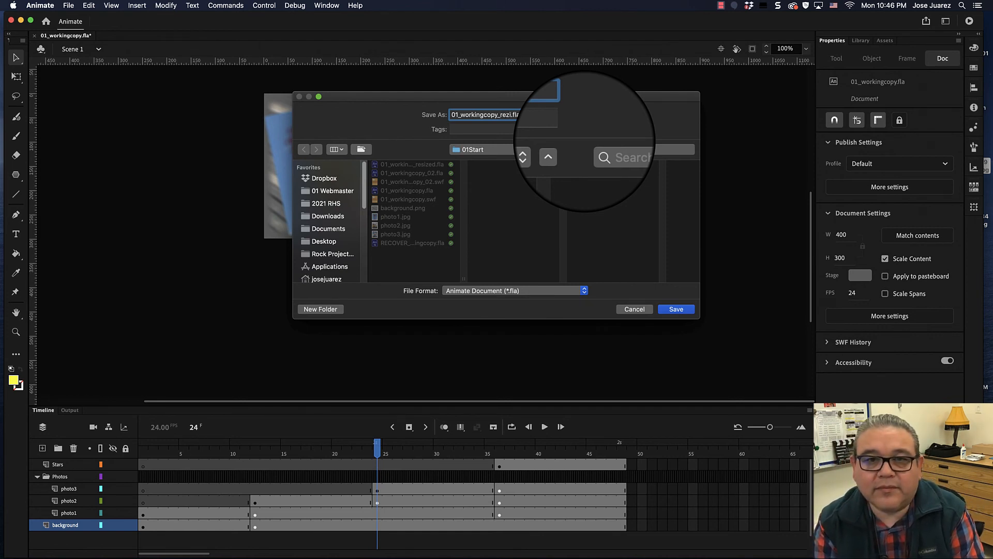
key(BackSpace)
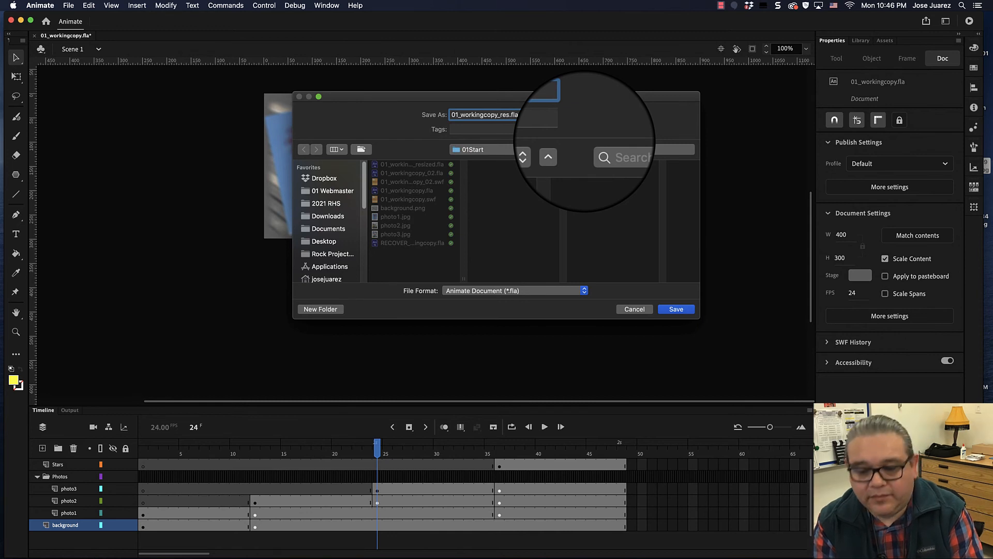
text(ize)
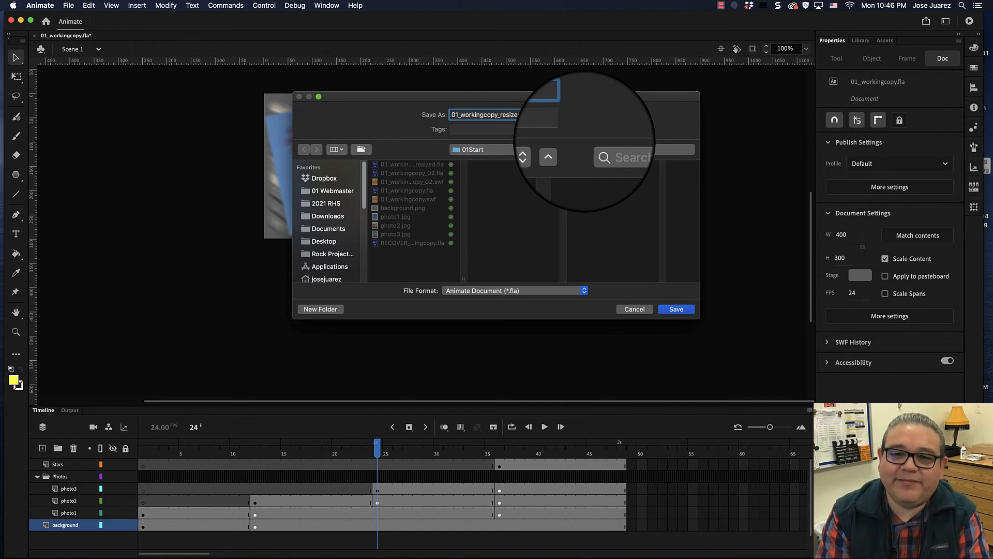
key(Return)
key(Return)
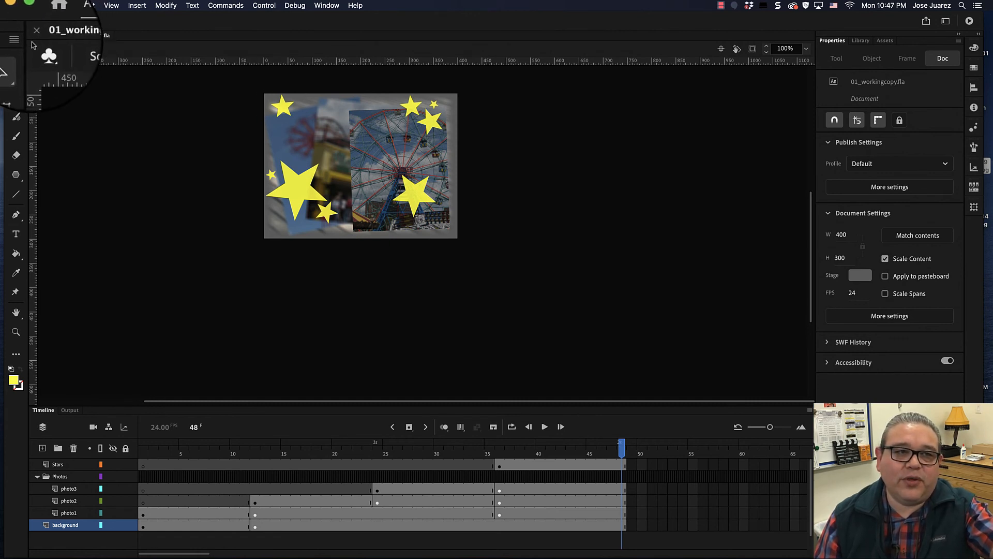
- Close the resized document, then reopen the original 01_workingcopy.fla and test its movie, closing the preview
click(34, 40)
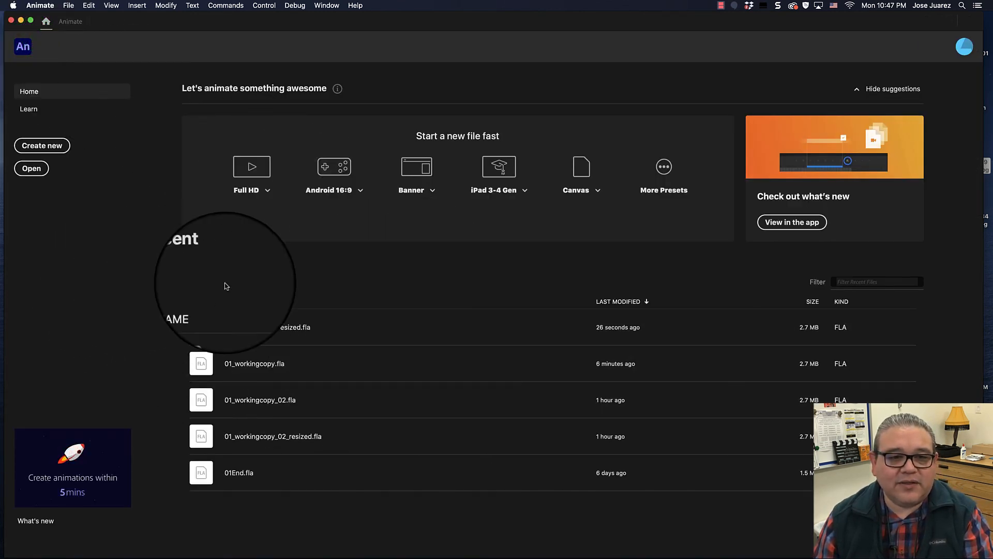
click(269, 366)
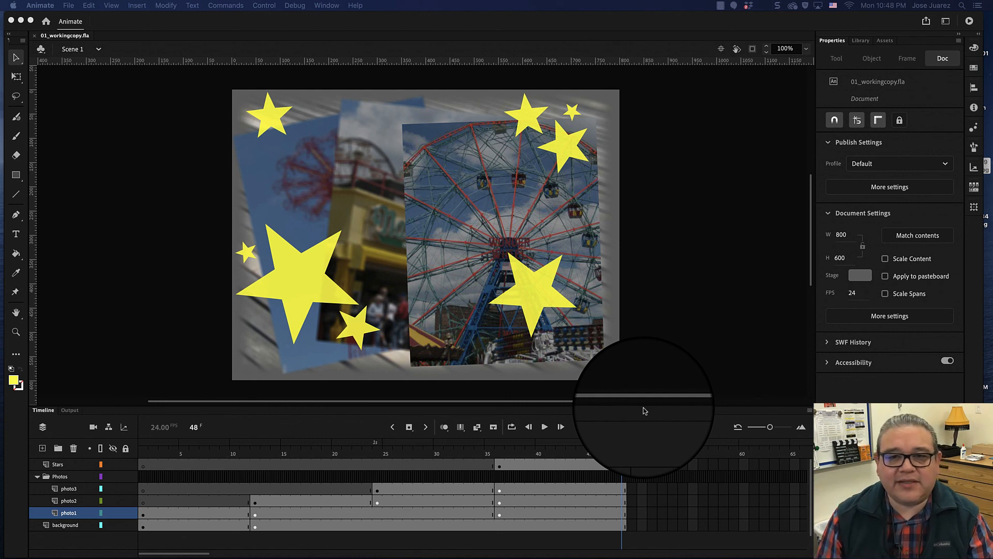
click(970, 21)
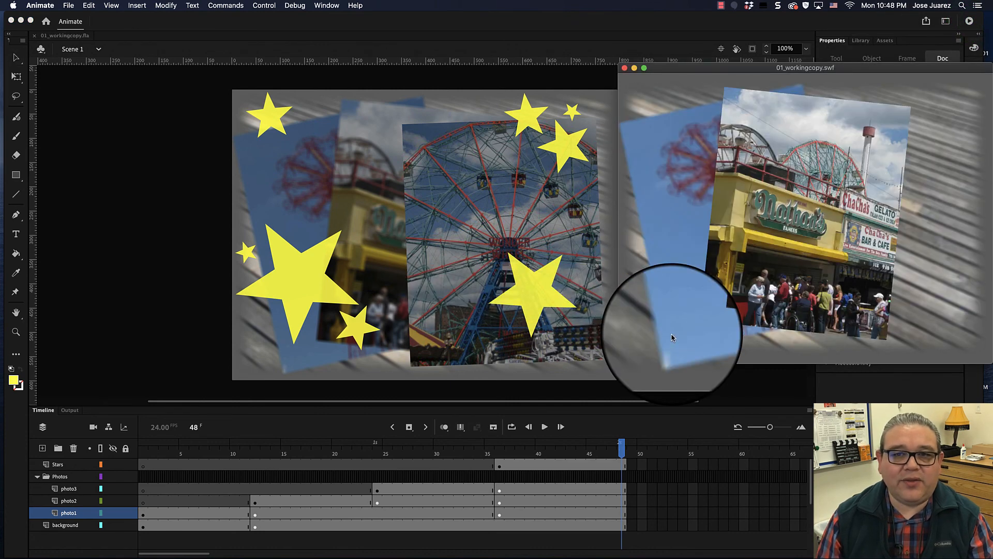
click(624, 69)
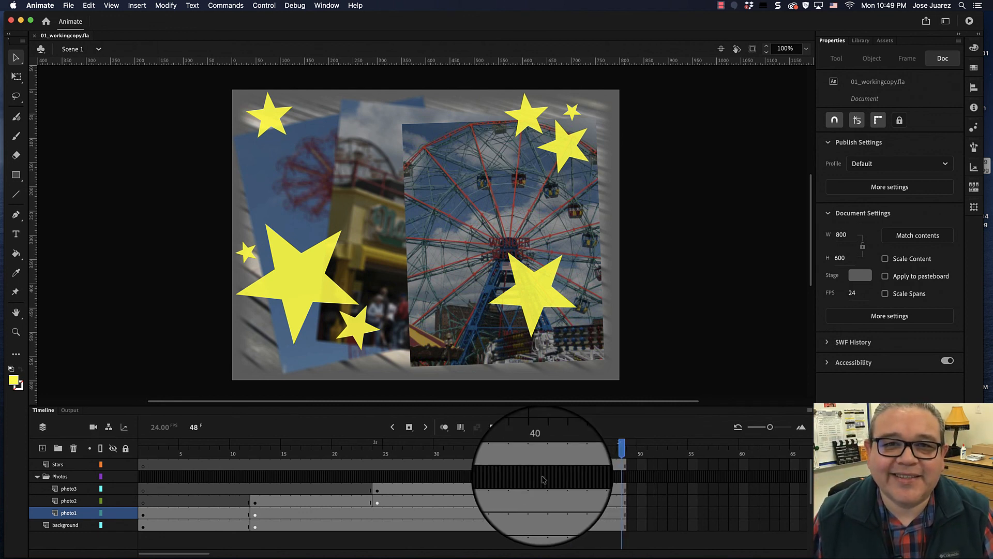
mouse_move(473, 532)
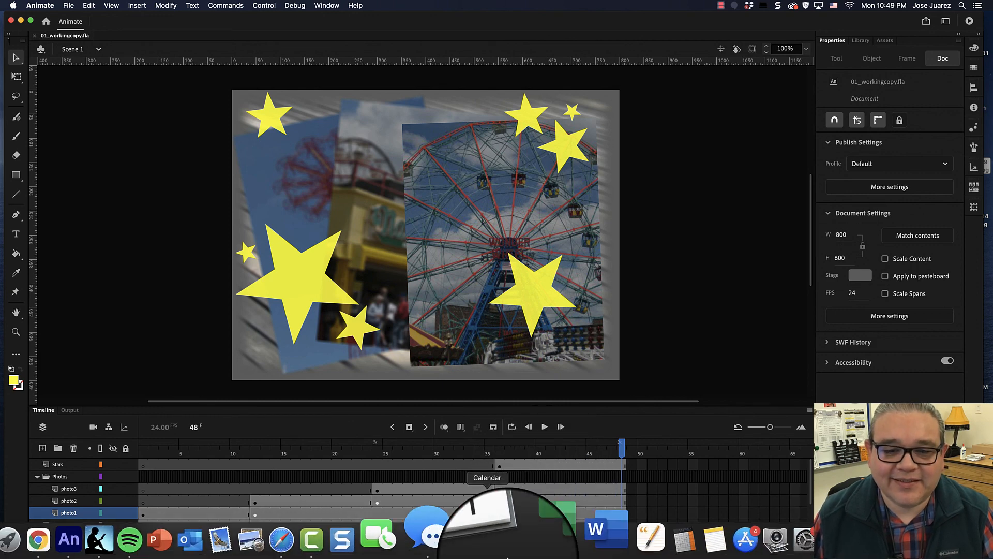
click(386, 527)
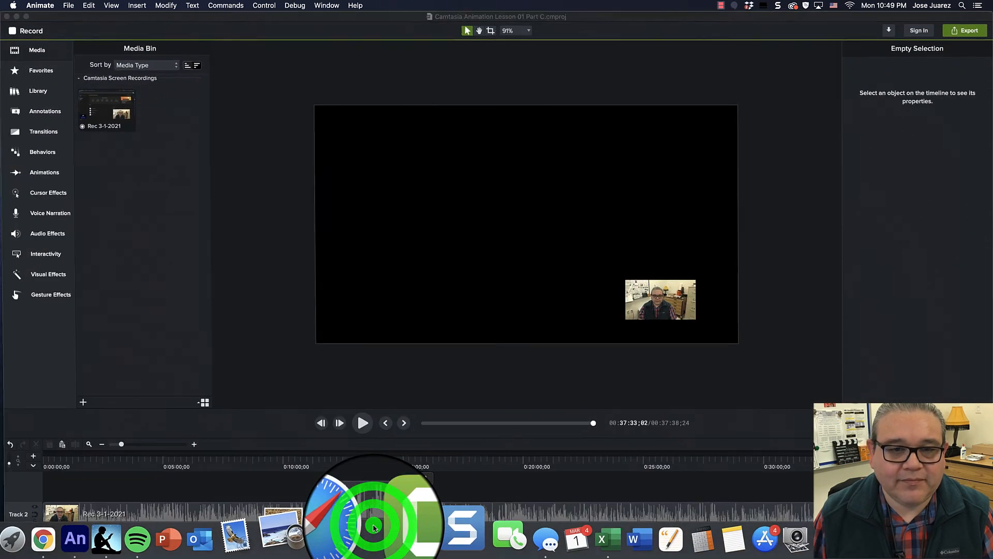
right_click(388, 525)
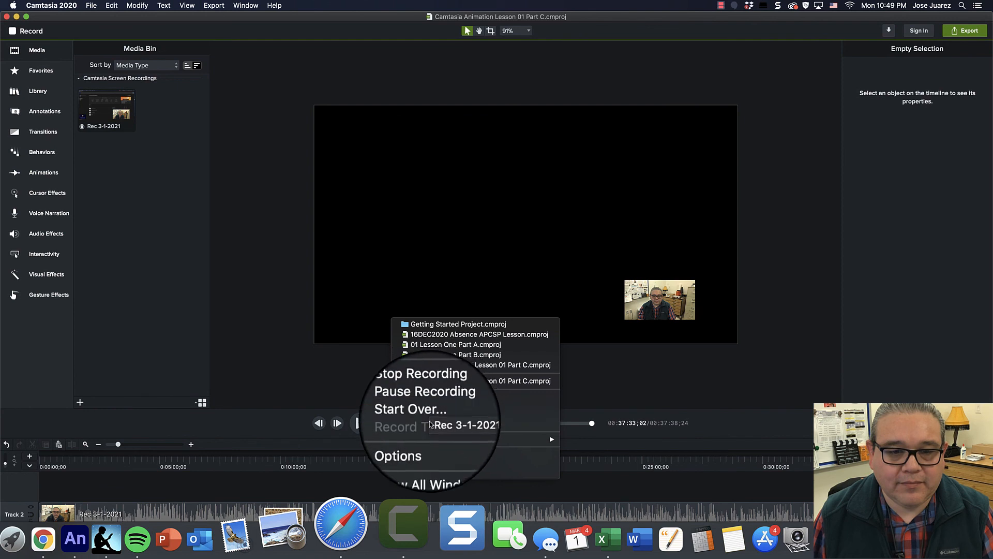
click(433, 397)
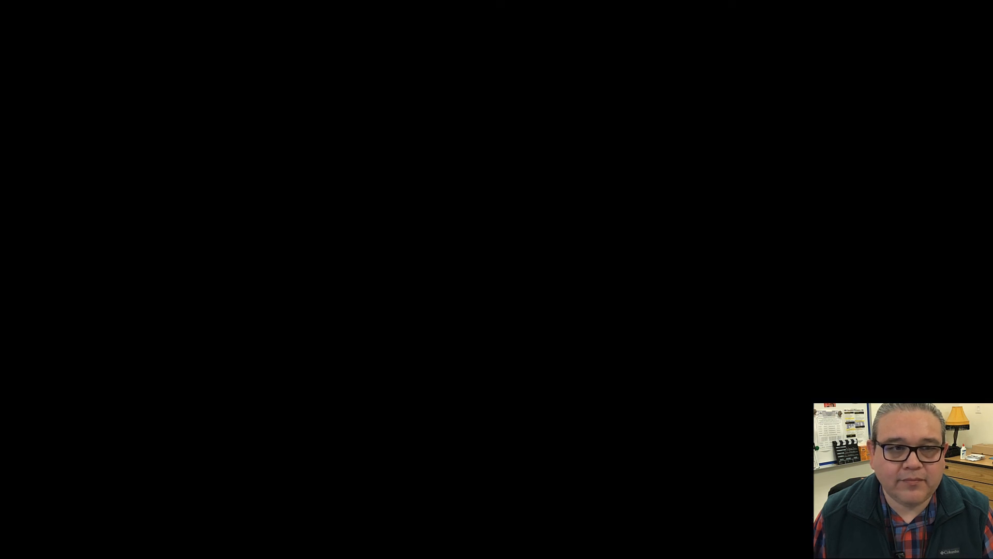